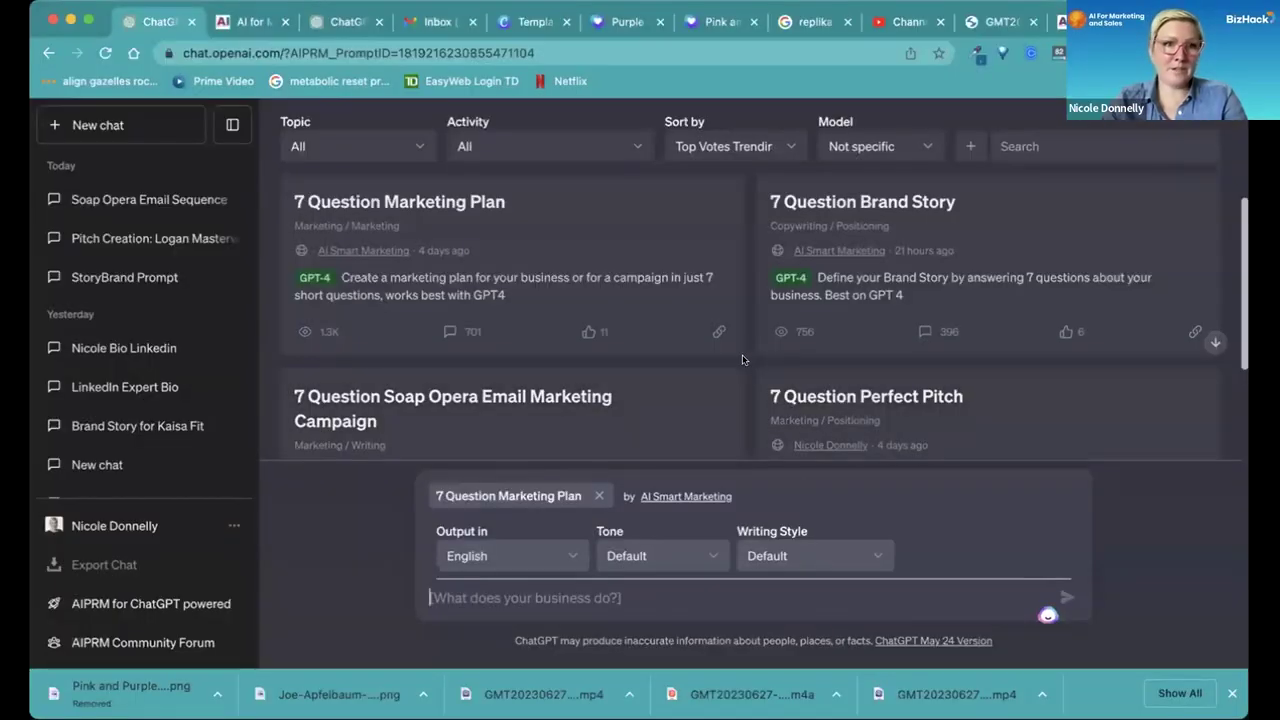
Switch the new chat to GPT-4, keeping the 7 Question Marketing Plan prompt loaded.
scroll(743, 360, down, 3)
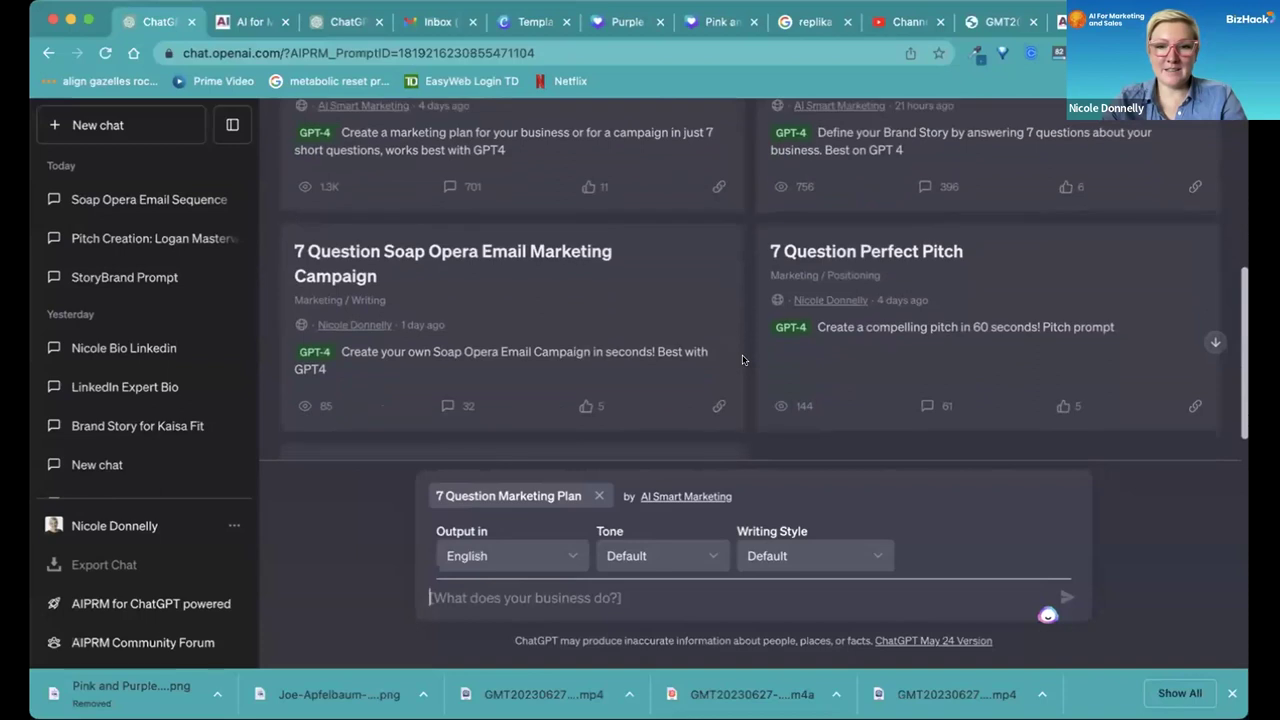
scroll(743, 360, up, 5)
mouse_move(822, 135)
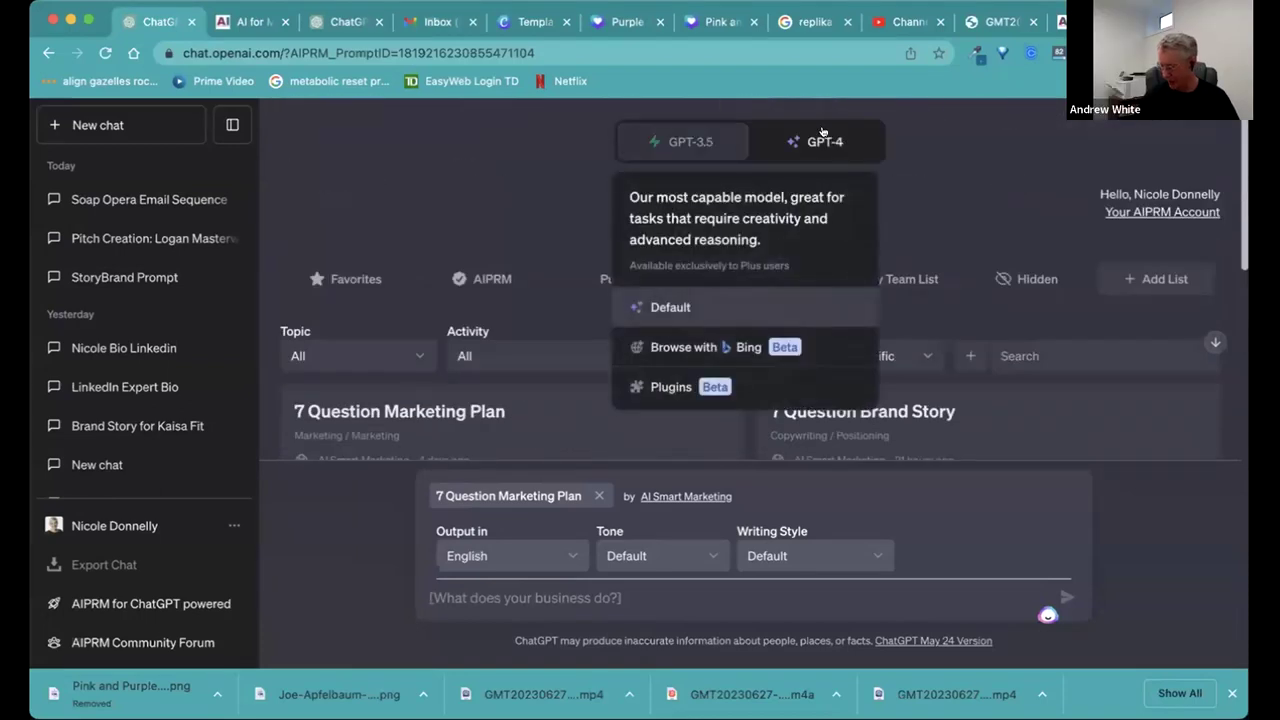
click(822, 136)
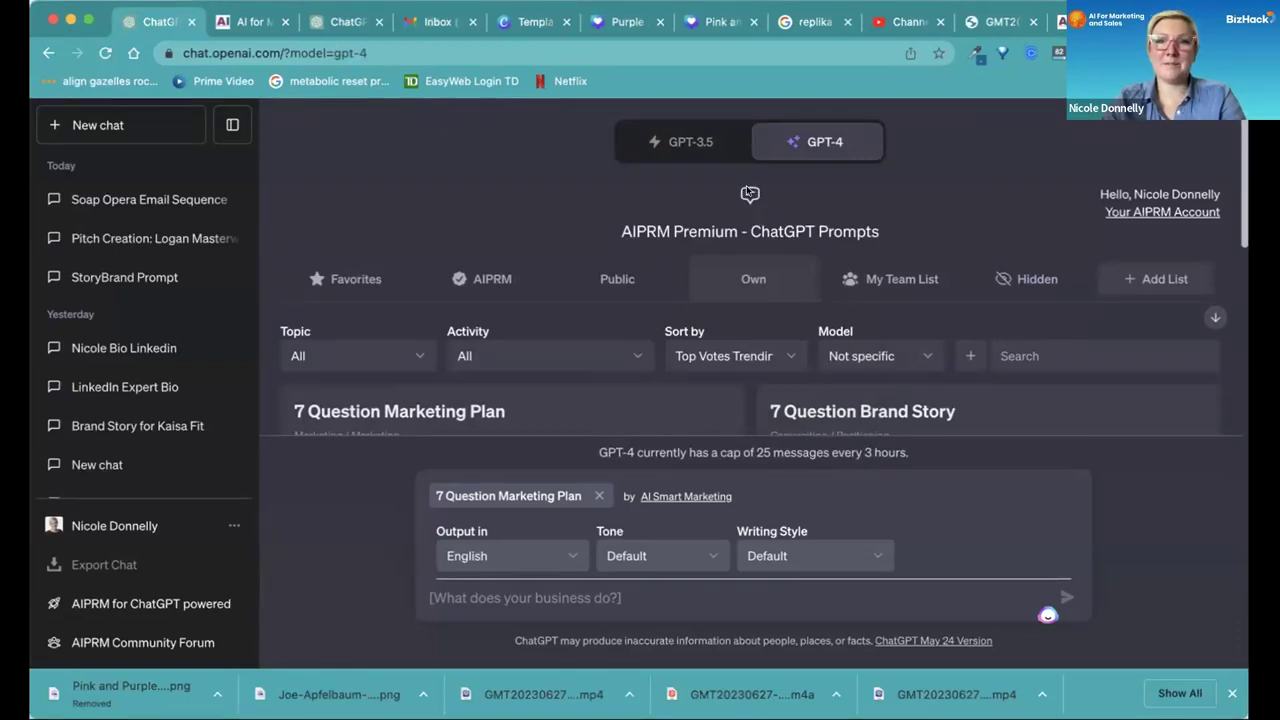
mouse_move(829, 143)
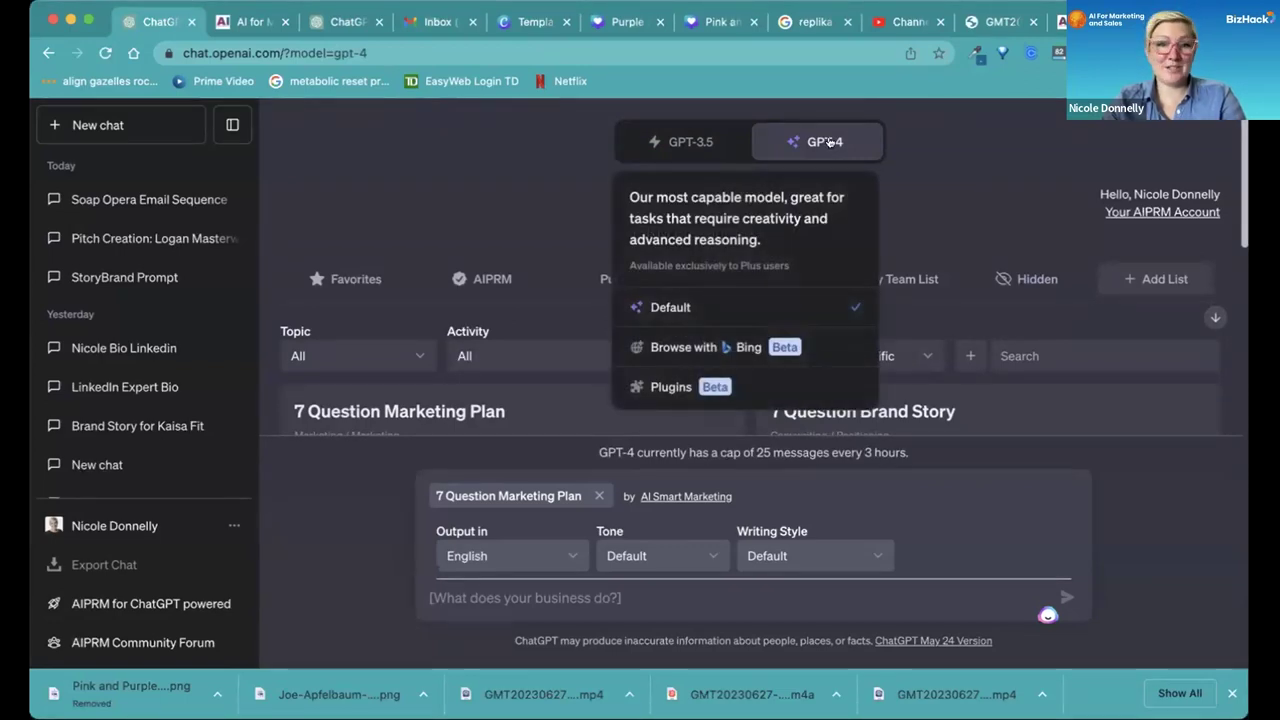
scroll(542, 226, down, 5)
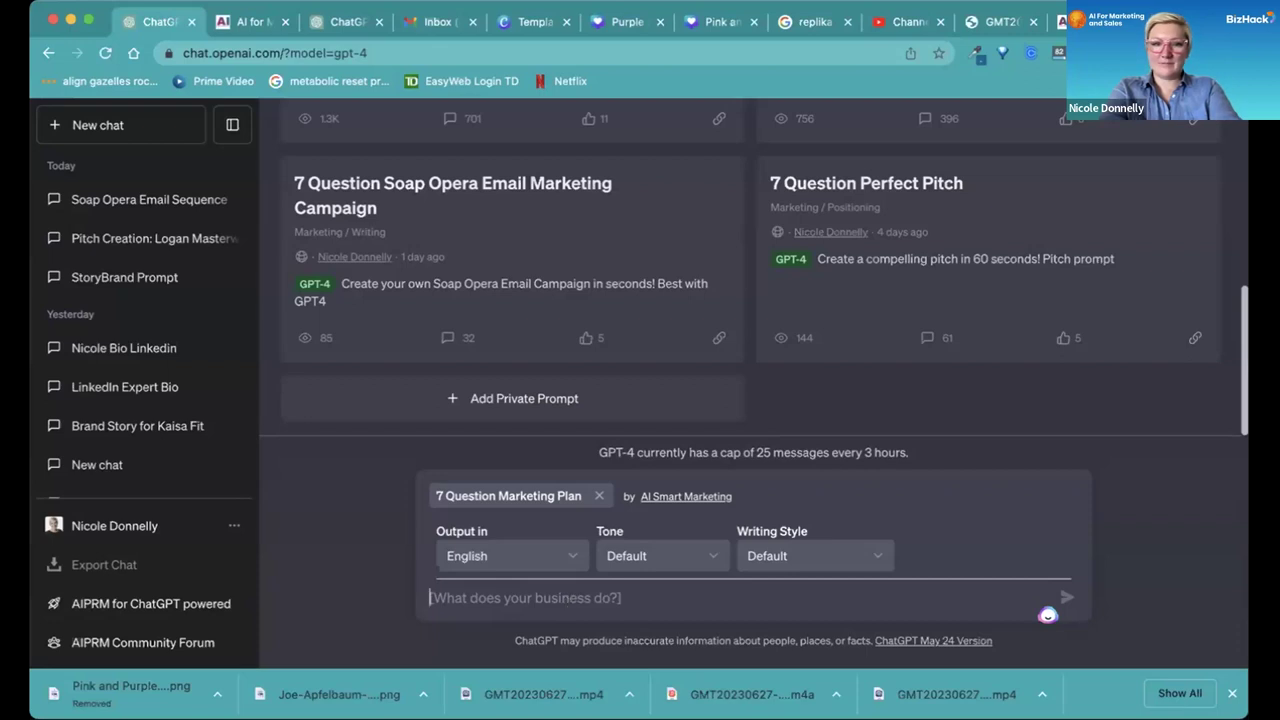
text(Manufacture )
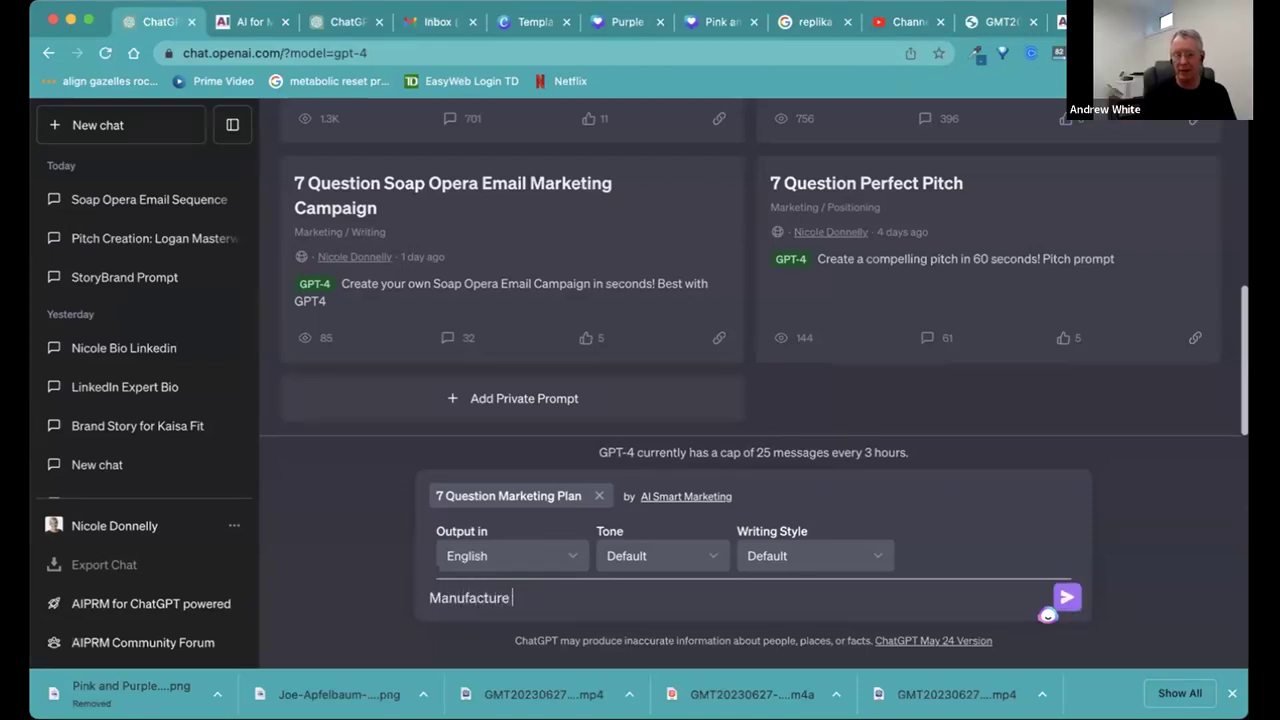
text(weather senso)
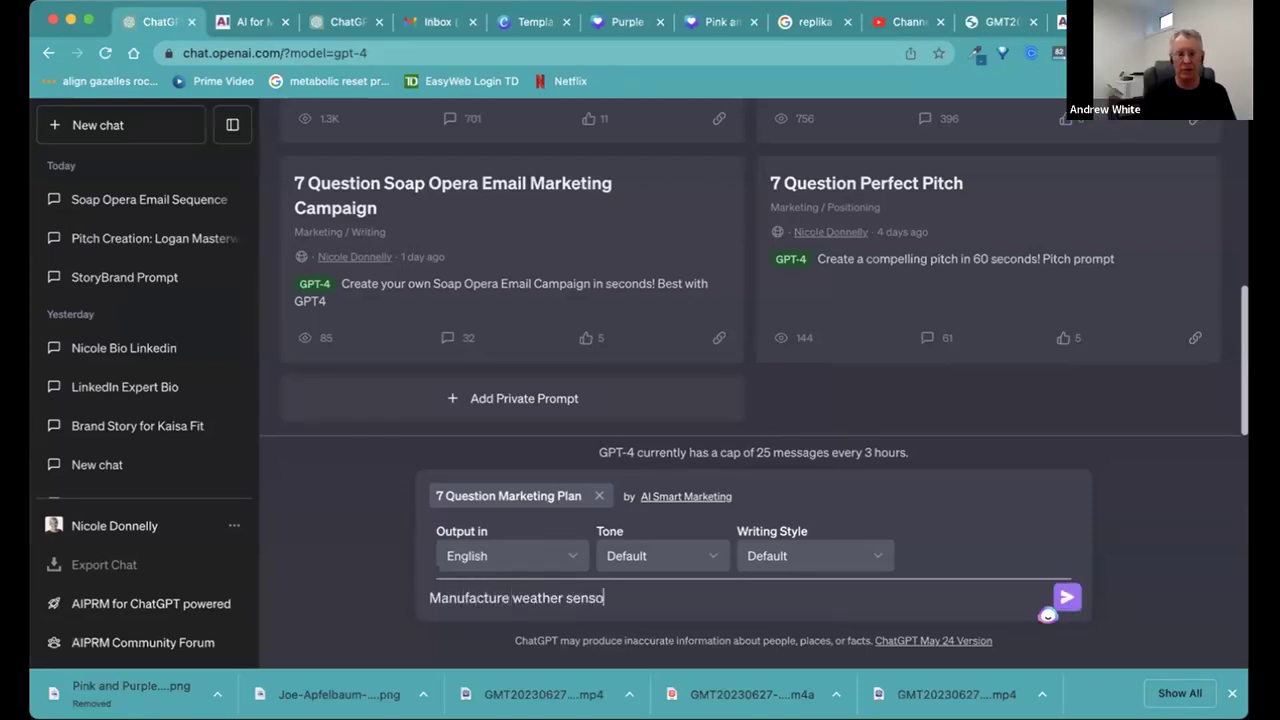
text(rs that connect)
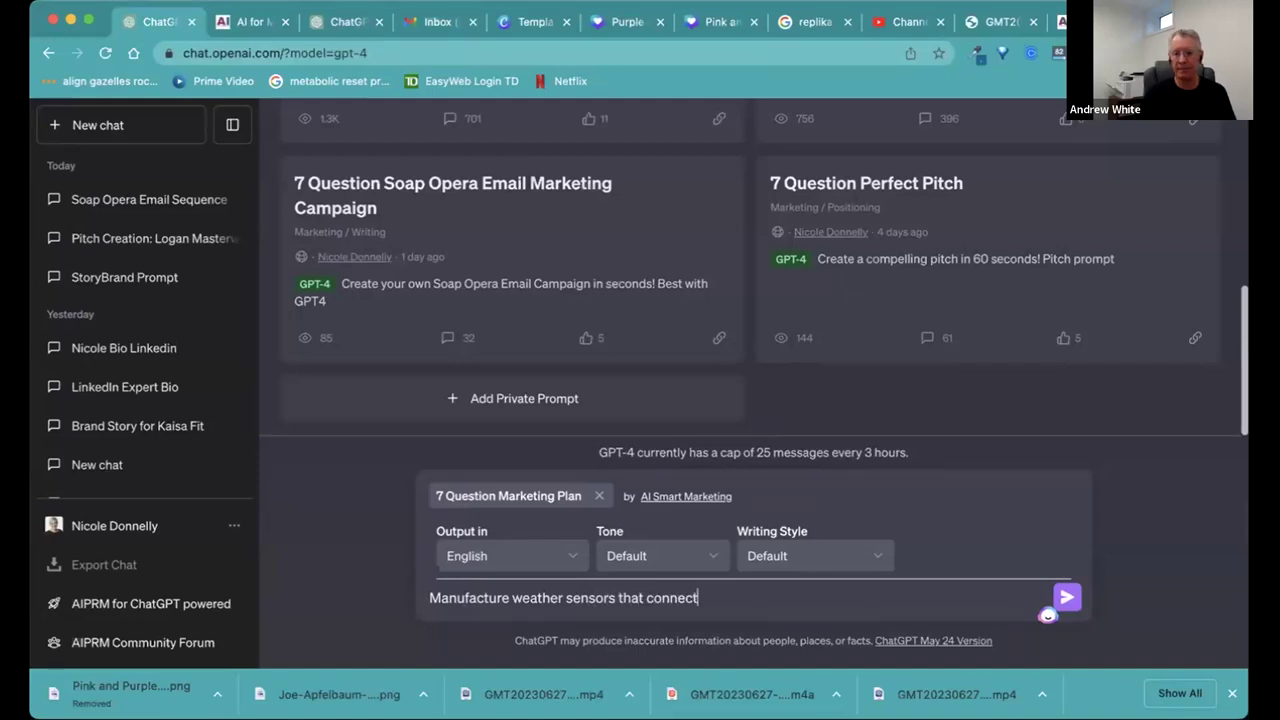
text( with industrial )
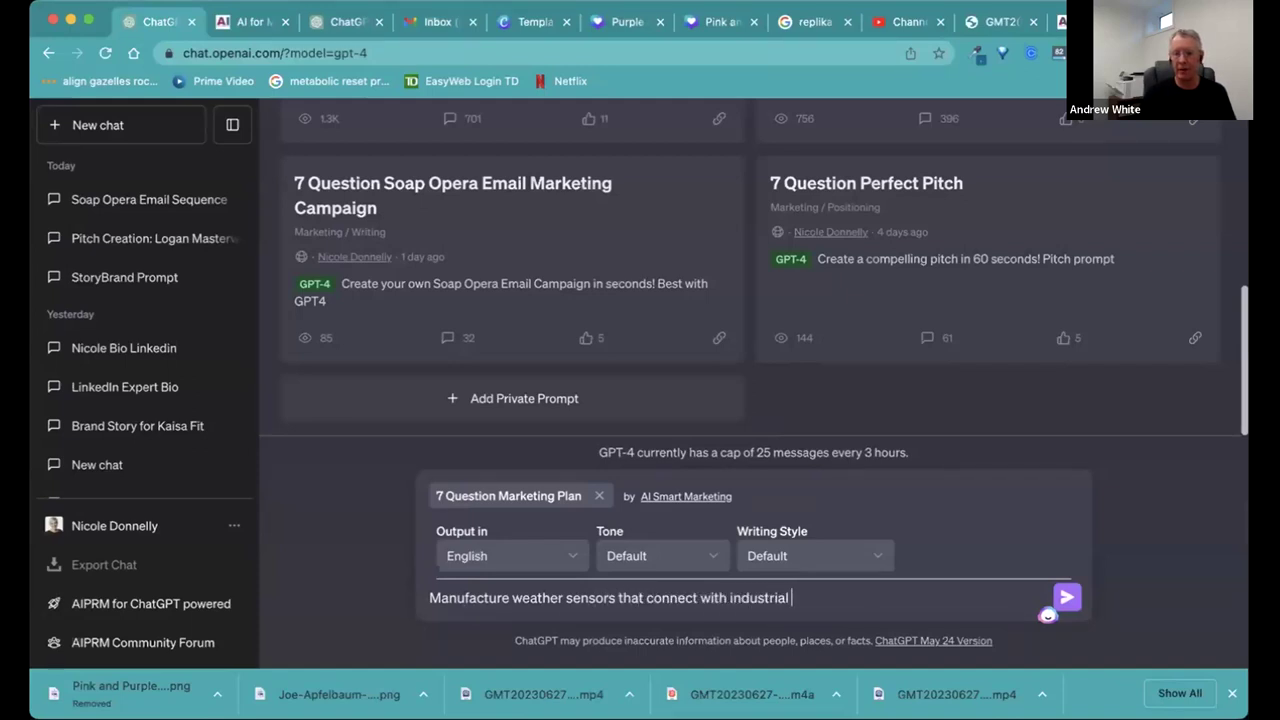
text(systems and con)
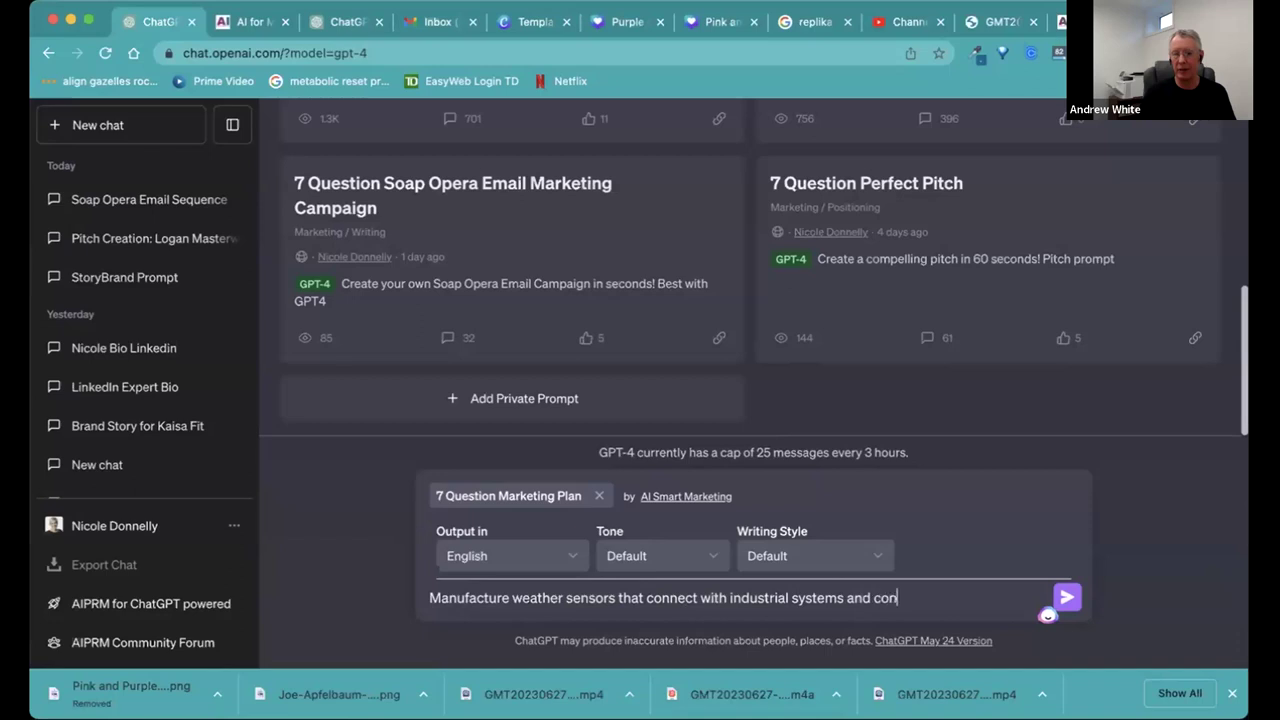
text(trols to )
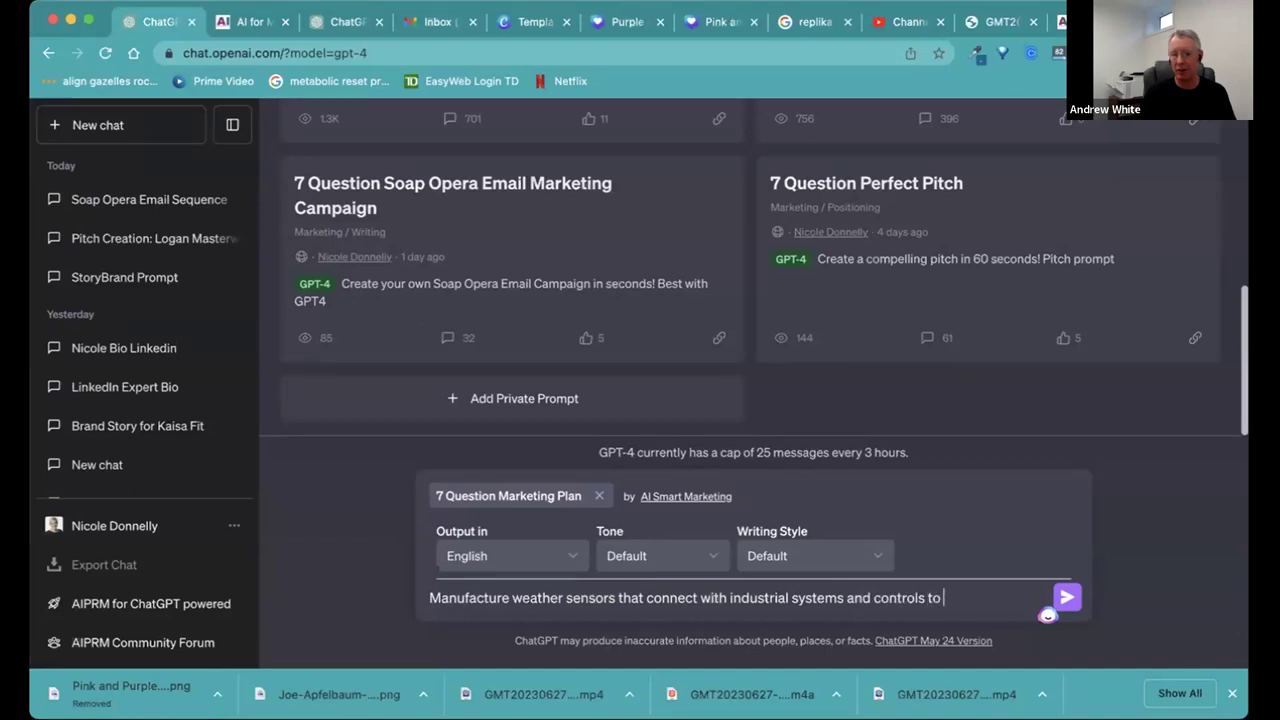
text(automate facility oper)
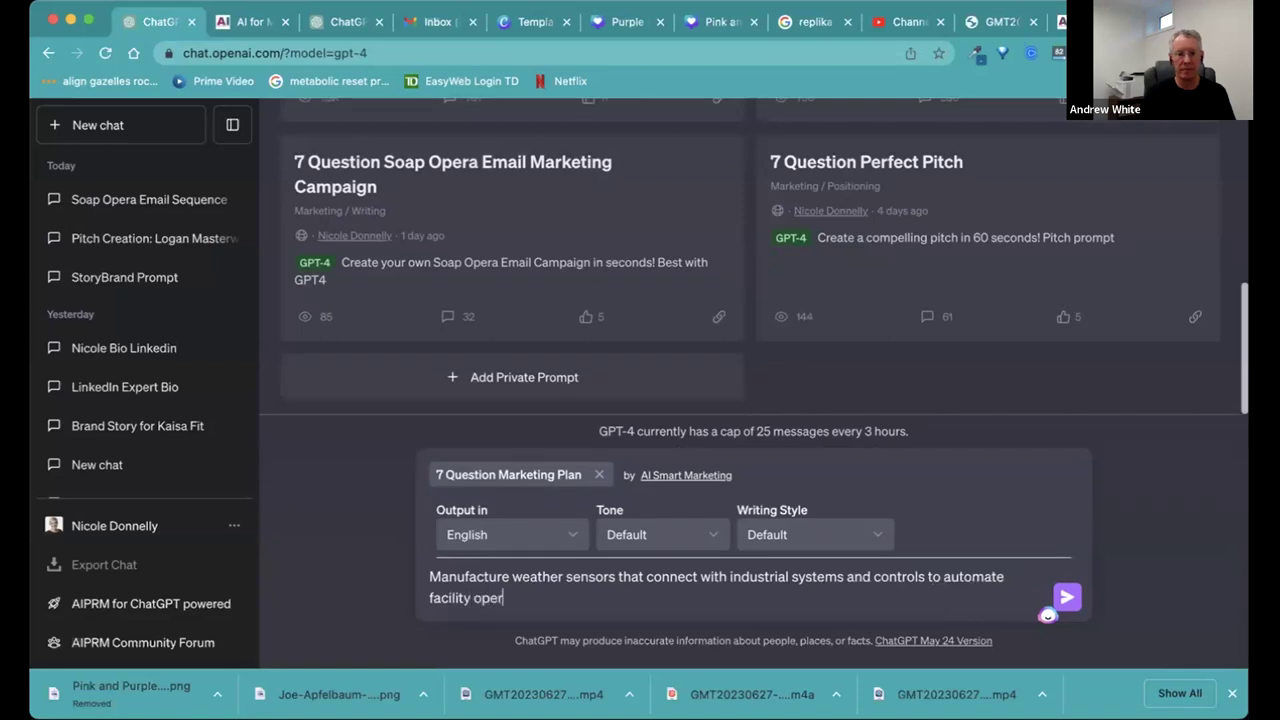
text(ations during )
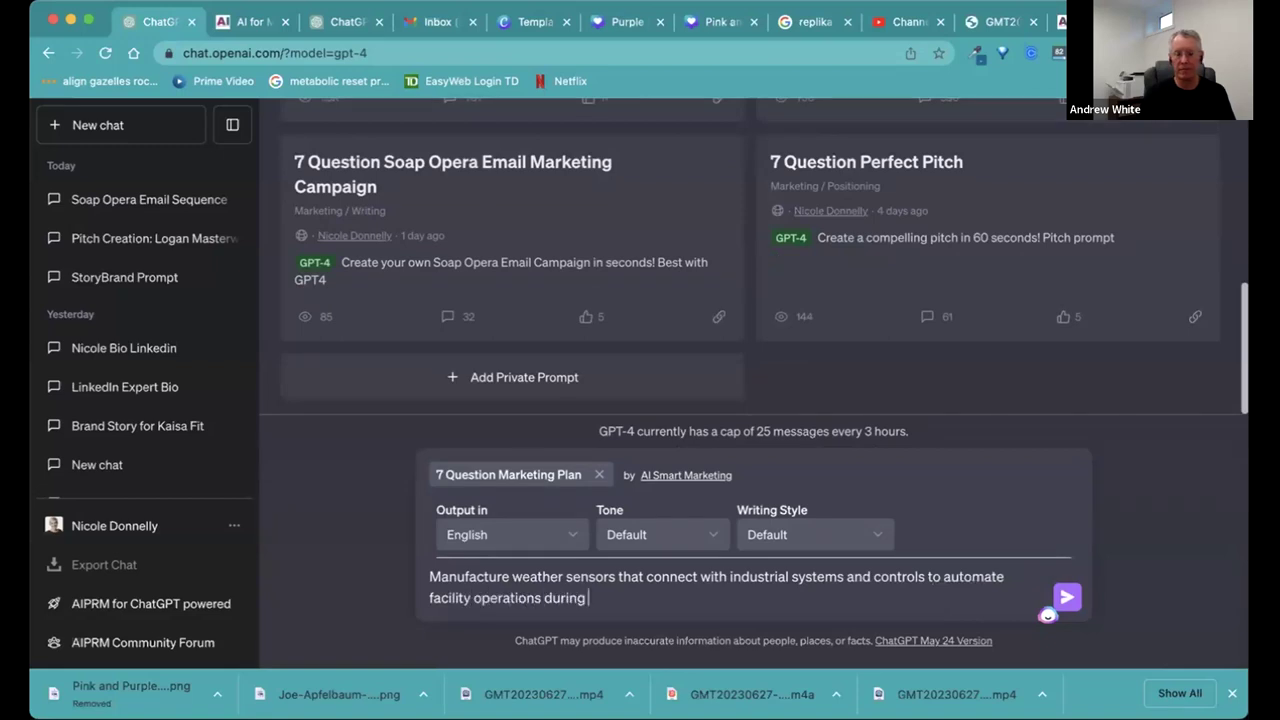
text(weather events)
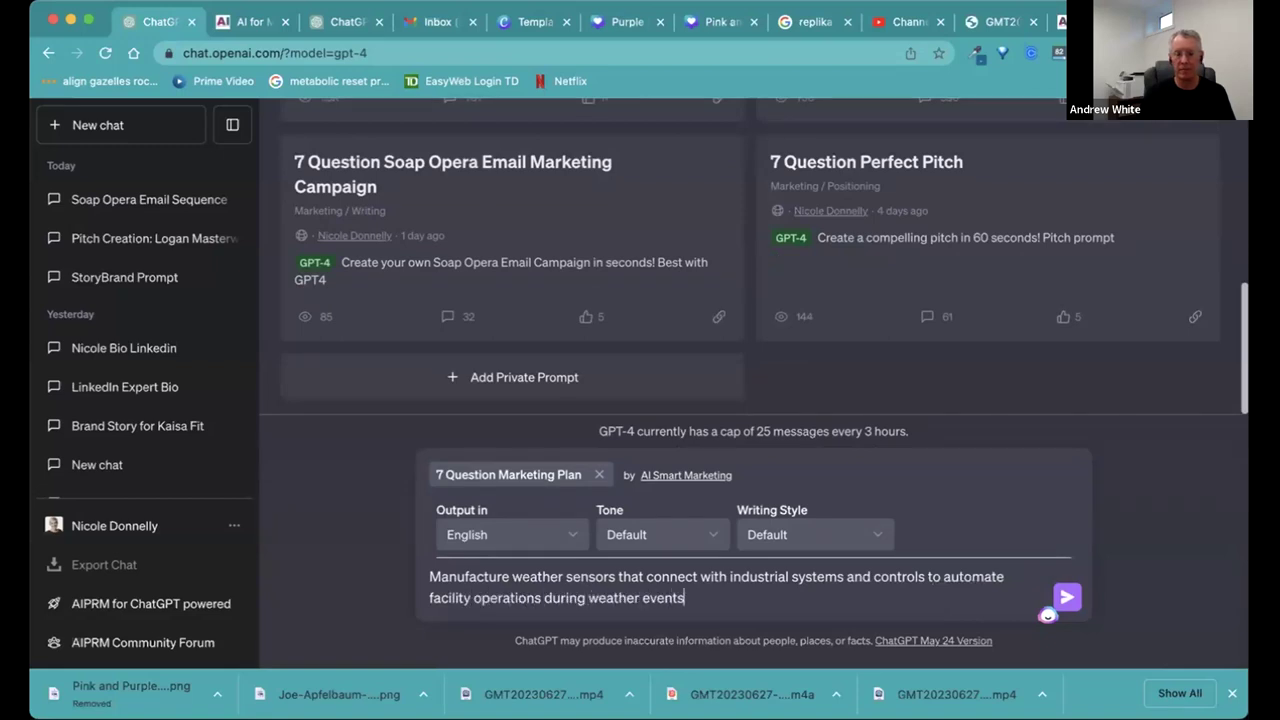
Send the weather-sensor business description, then copy and resend it as the first answer.
key(Return)
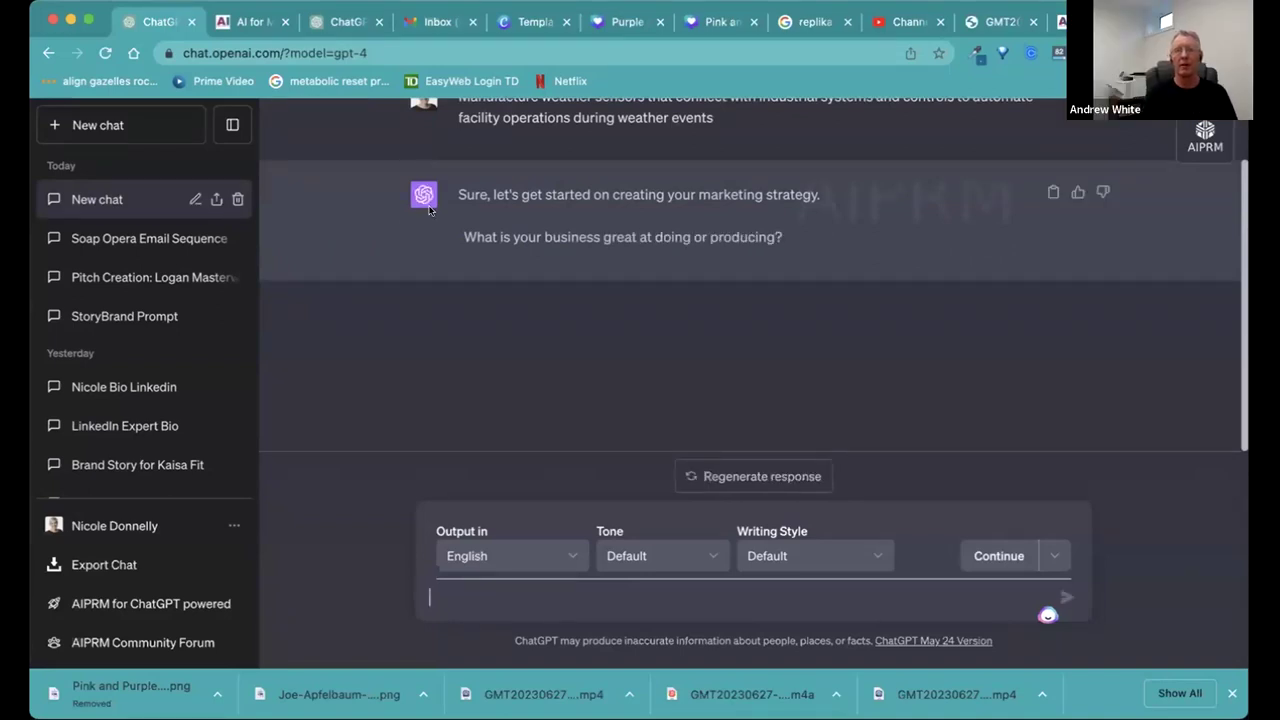
drag(457, 170, 763, 189)
key(ctrl+c)
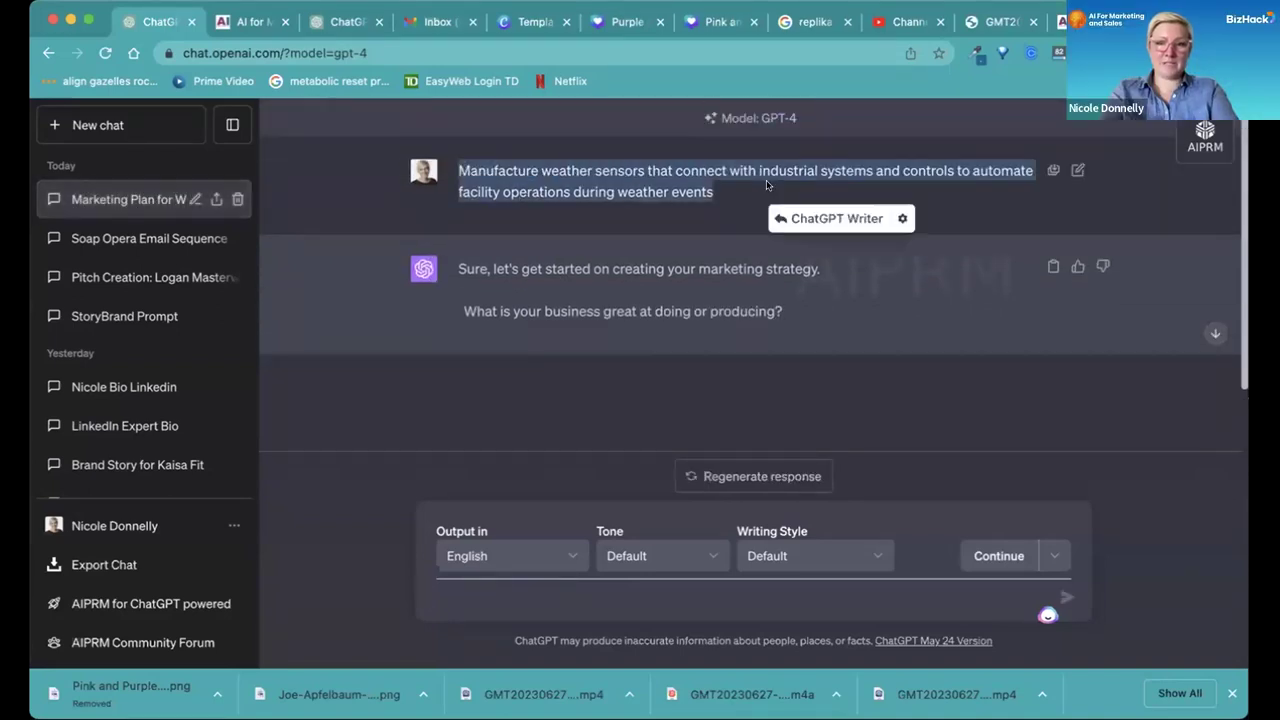
click(632, 597)
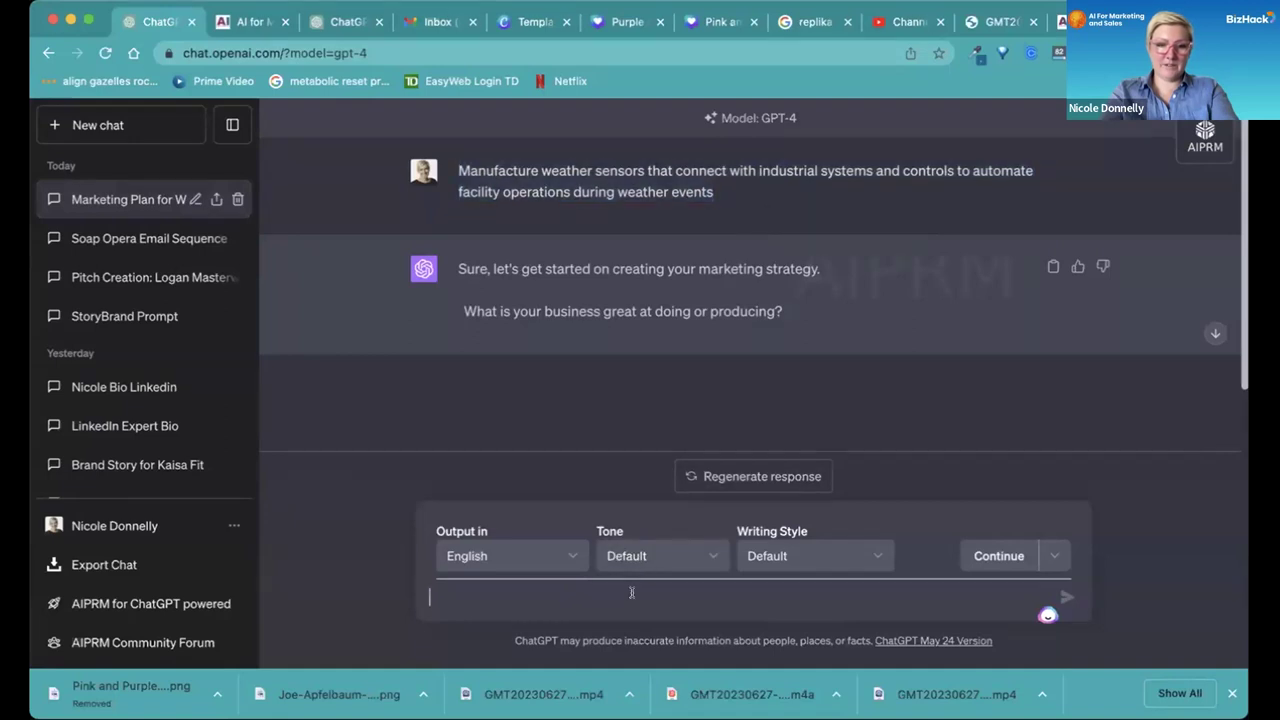
key(ctrl+v)
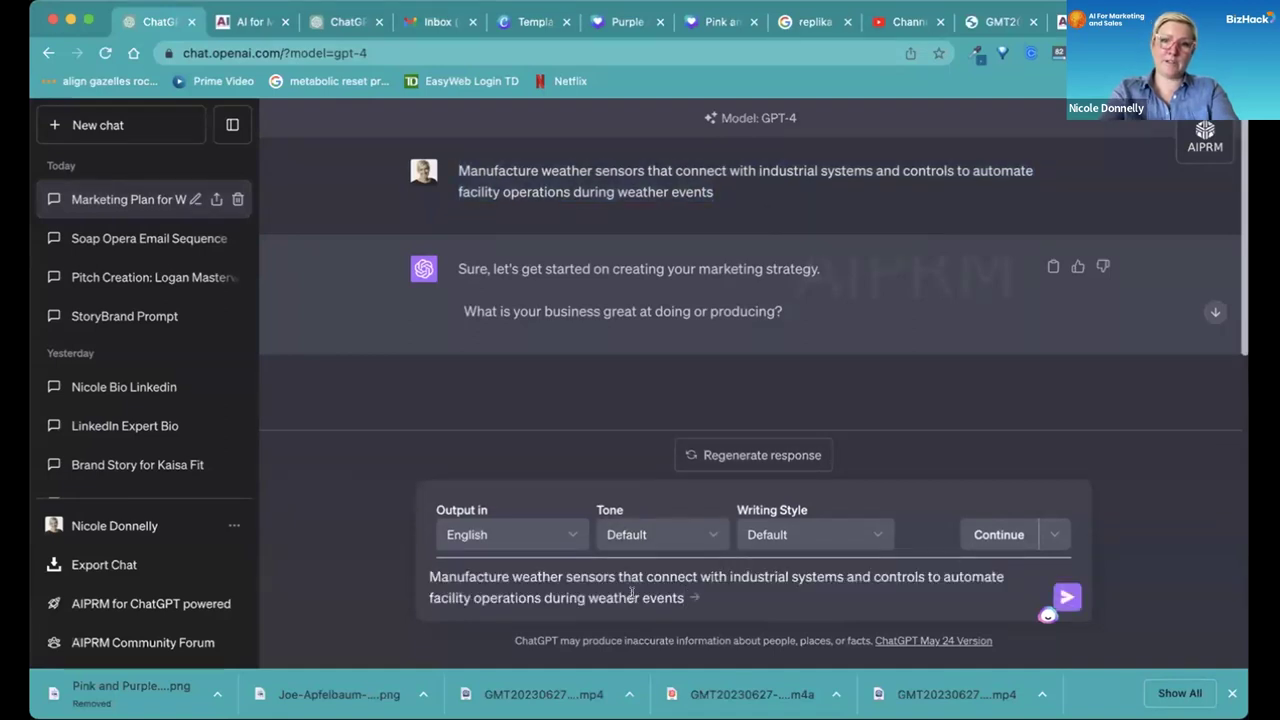
key(Return)
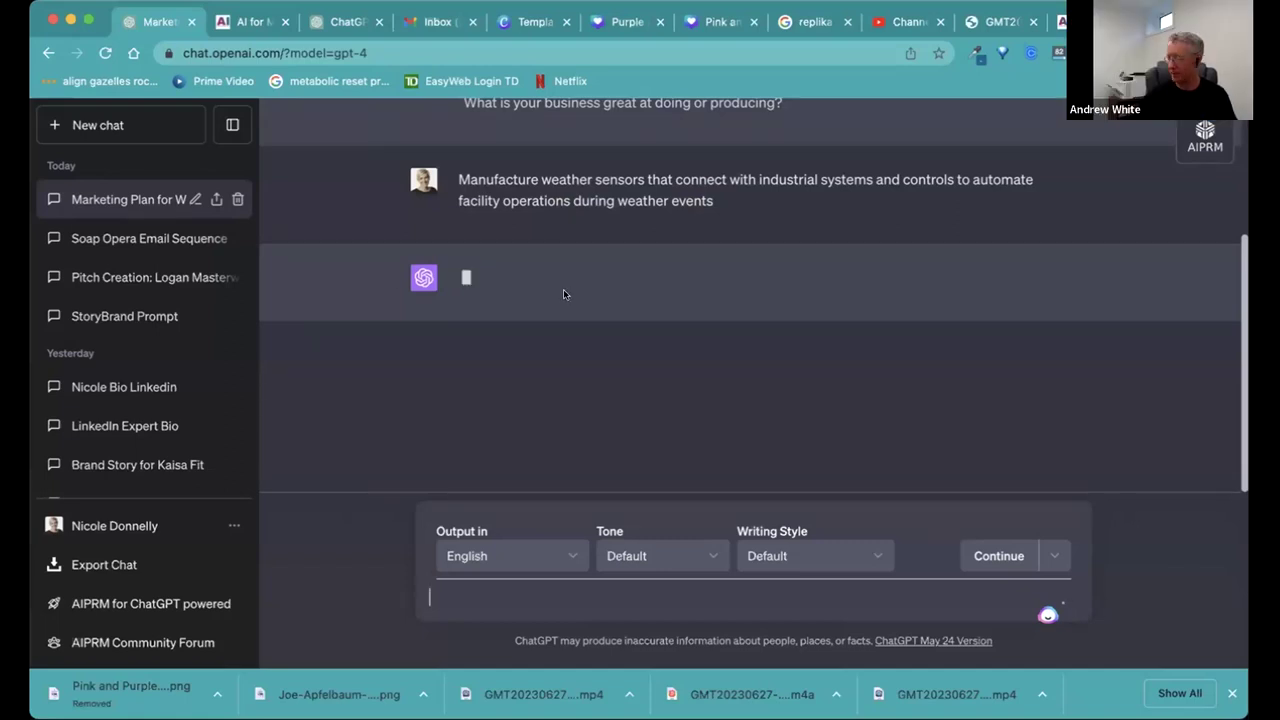
Scroll through GPT-4's reply restating the business and asking 'Who is your target audience?'.
scroll(563, 289, up, 2)
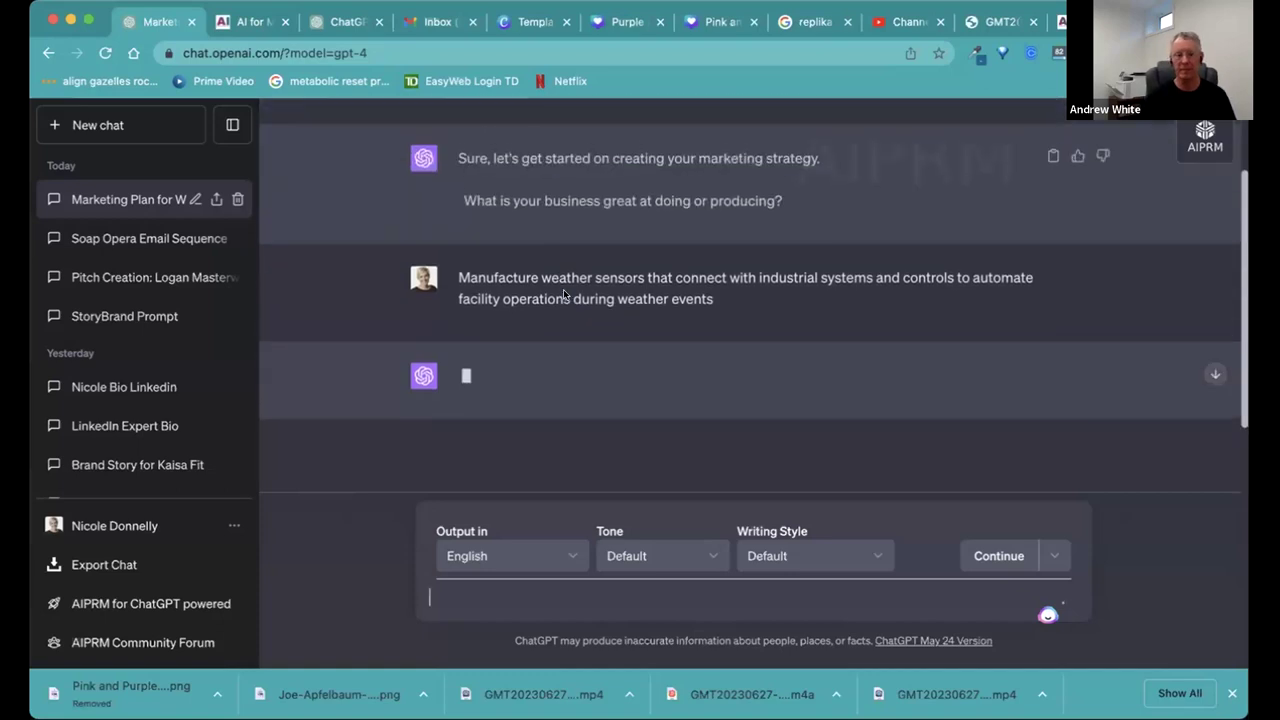
scroll(563, 290, down, 1)
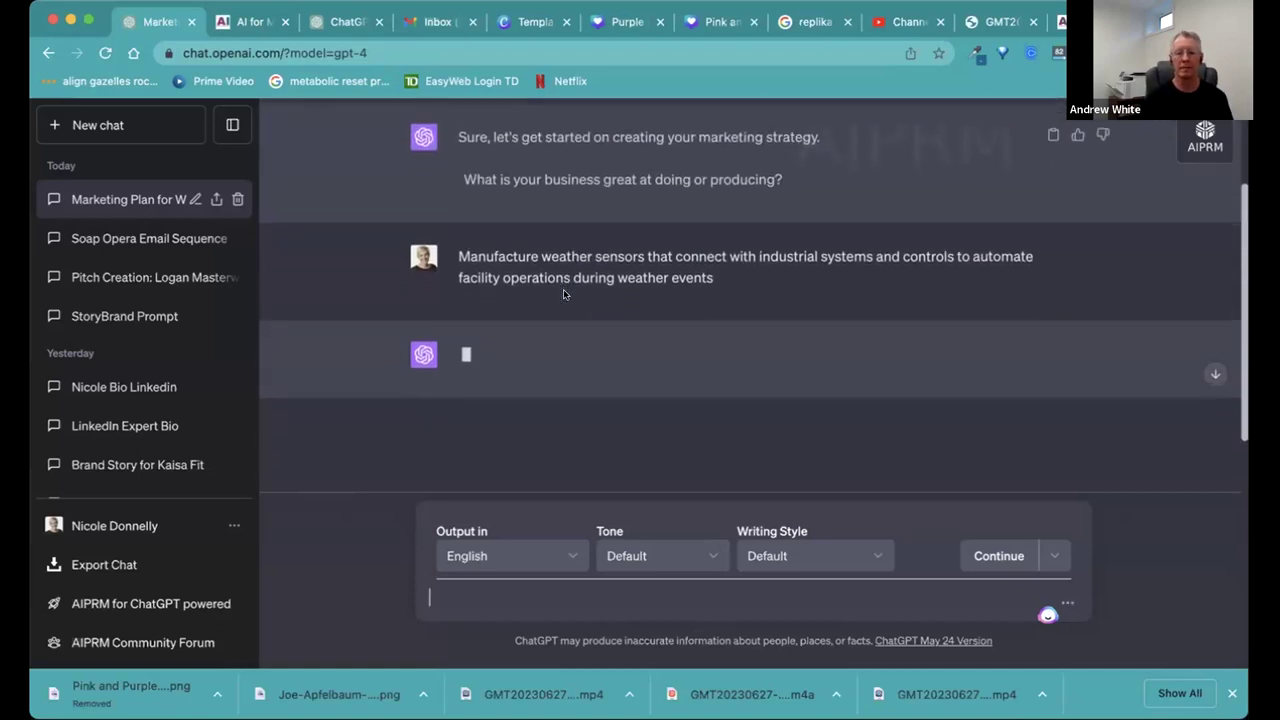
scroll(563, 294, down, 3)
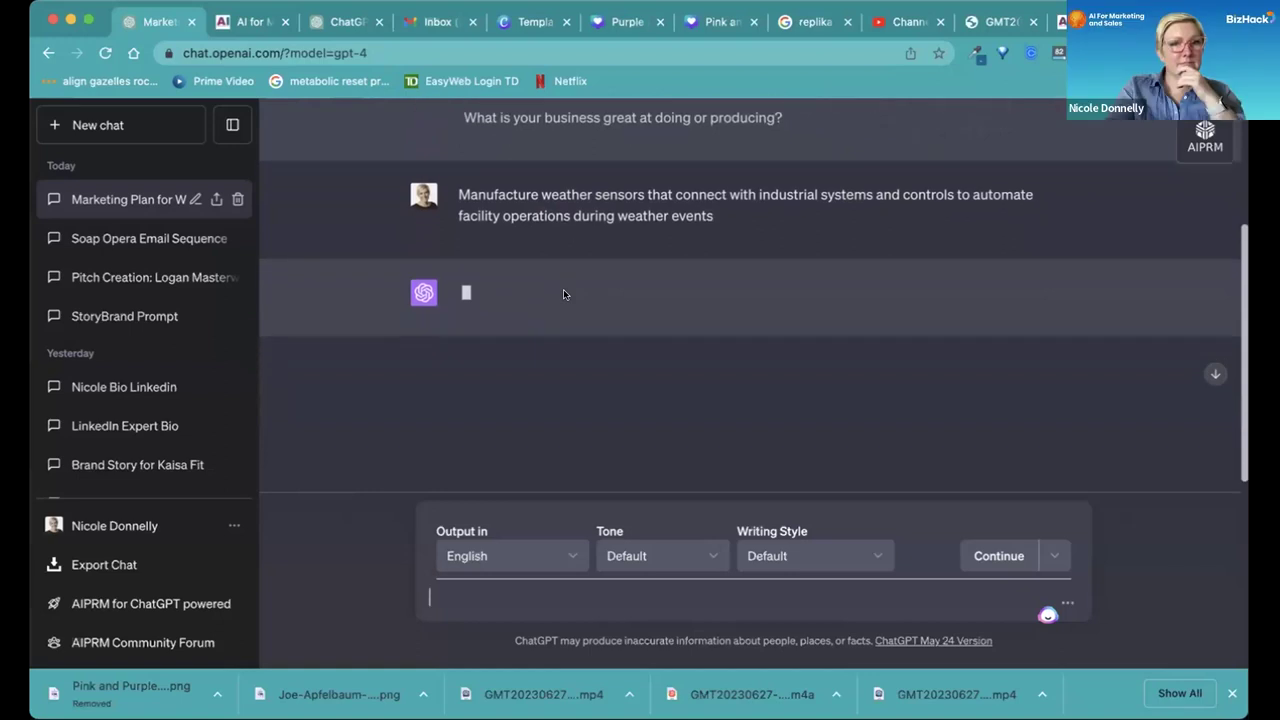
scroll(563, 294, down, 1)
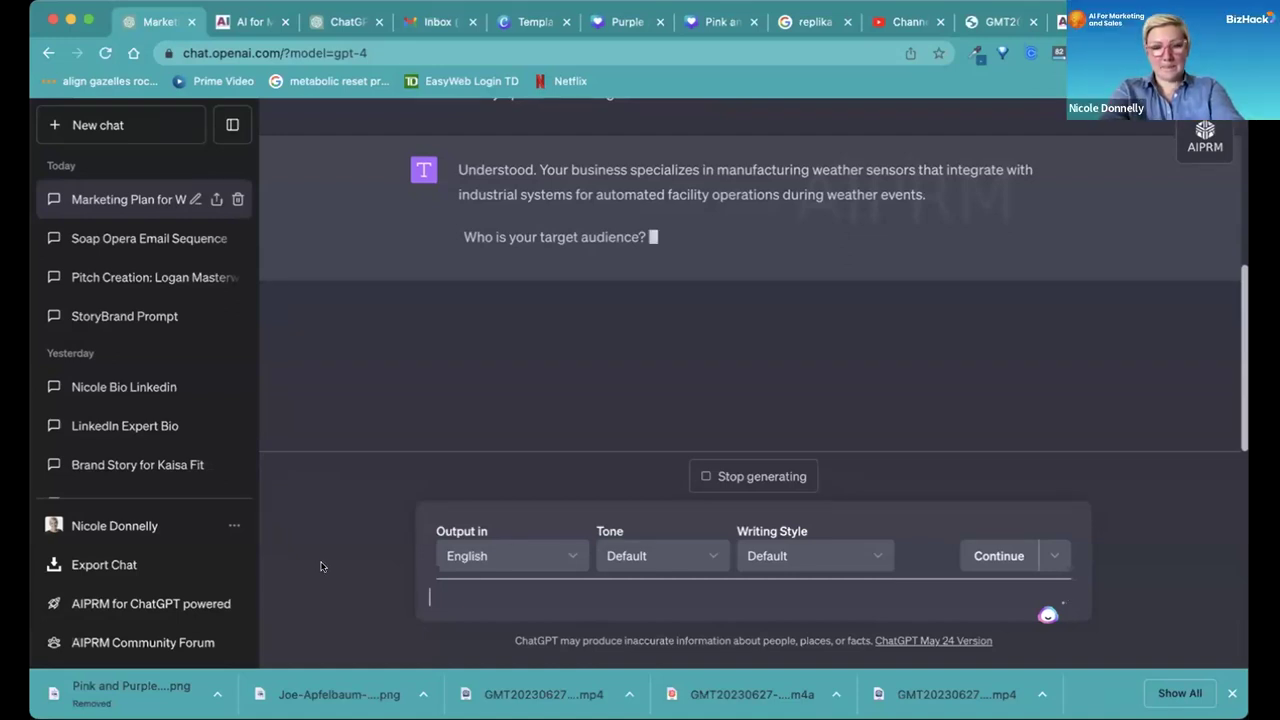
Answer with the audience: facility managers, building controls engineers, municipalities, technicians.
text(f)
key(BackSpace)
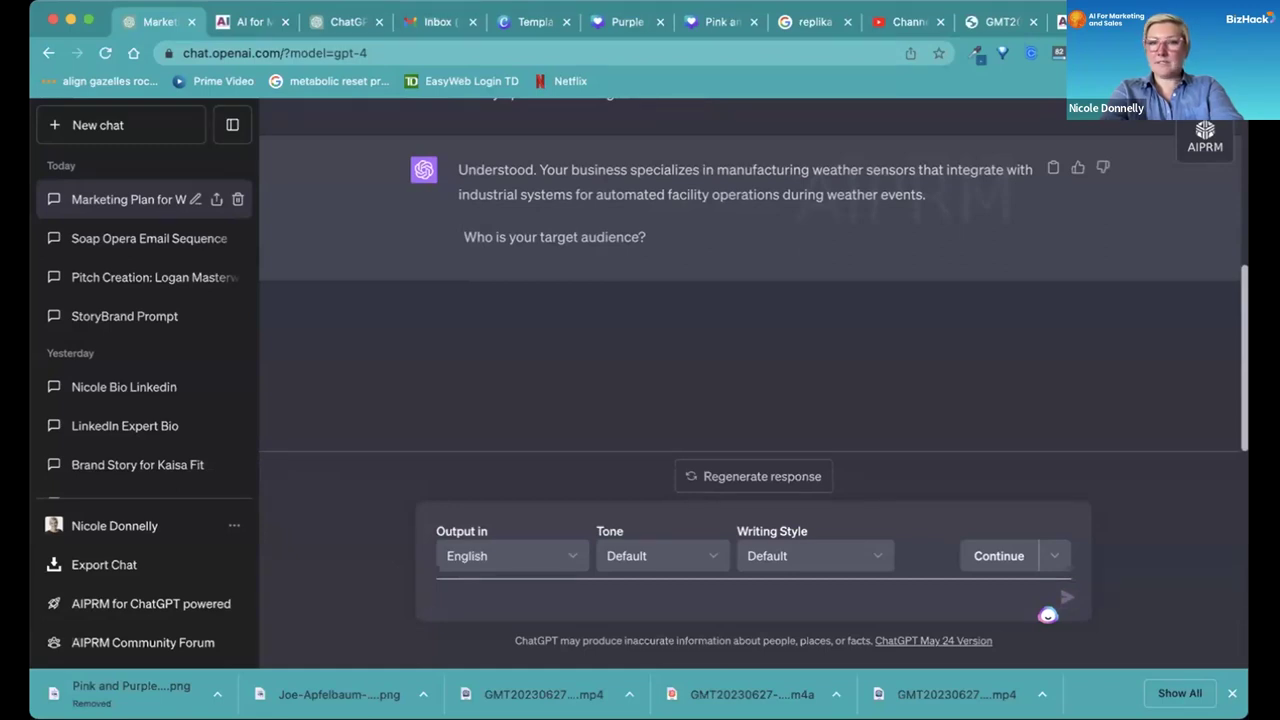
text(facilit)
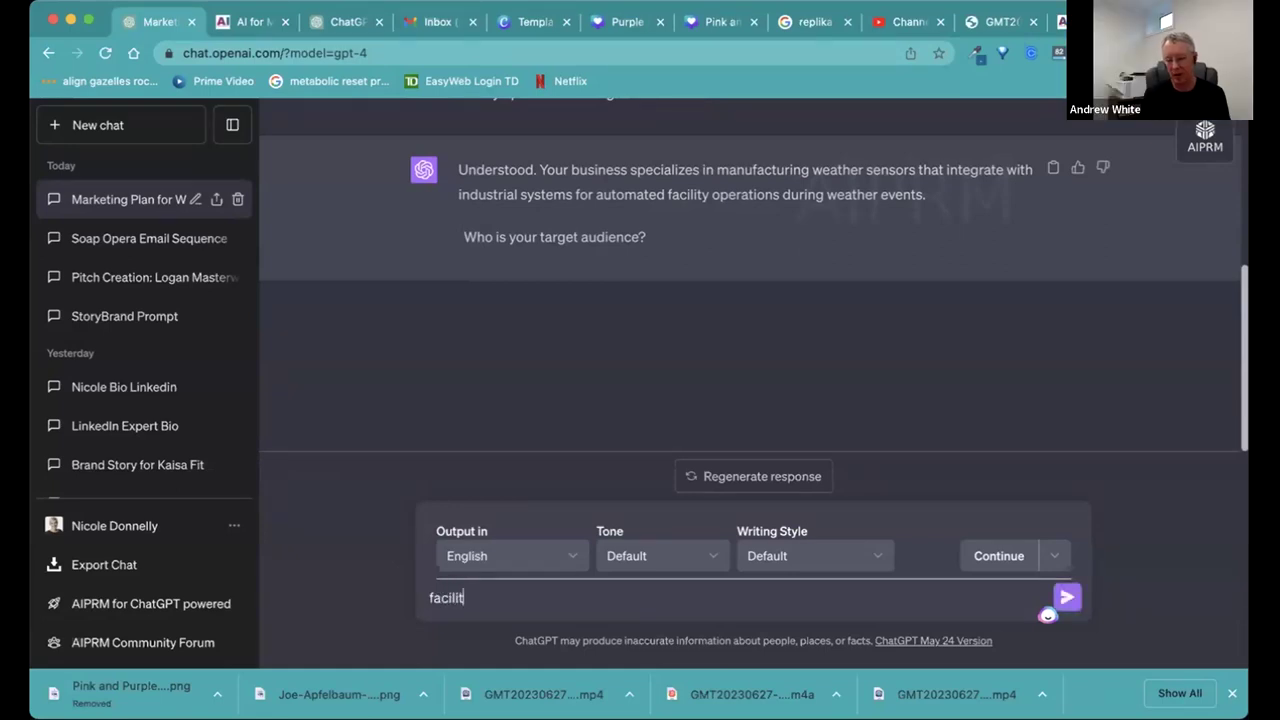
text(y managers)
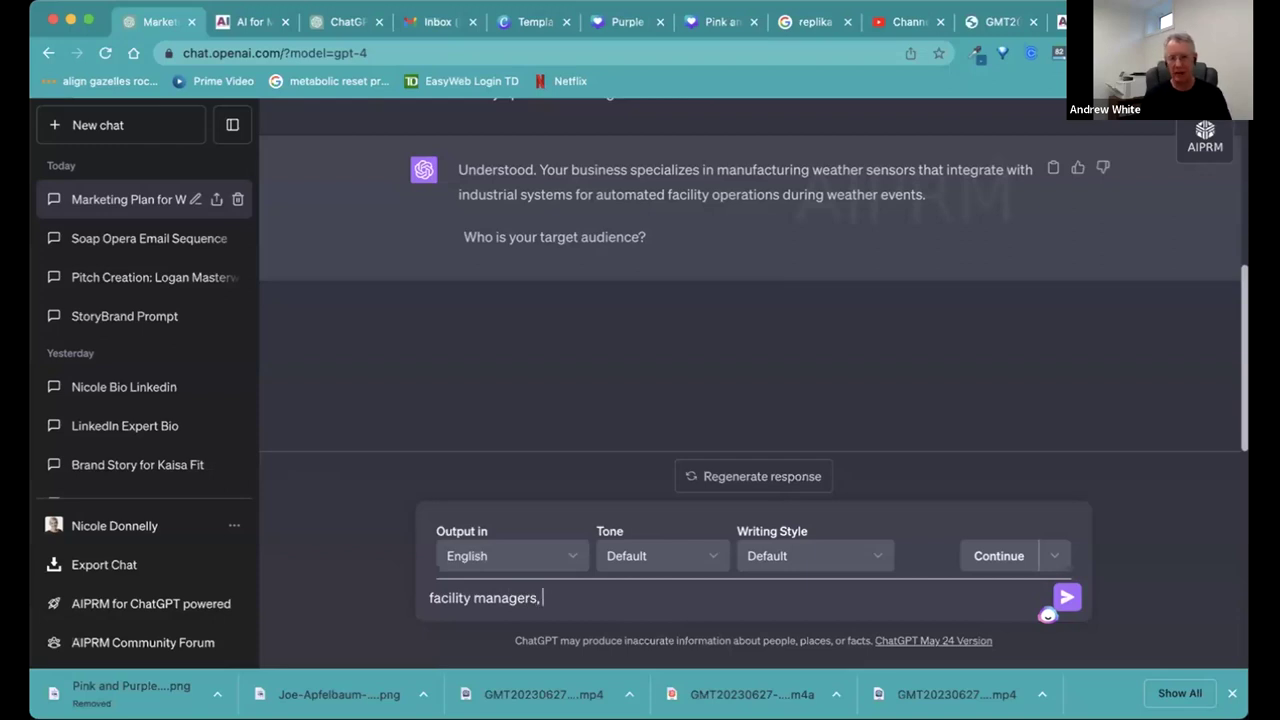
text(, building)
text(s)
key(BackSpace)
key(BackSpace)
key(BackSpace)
key(BackSpace)
key(BackSpace)
key(BackSpace)
key(BackSpace)
key(BackSpace)
key(BackSpace)
key(BackSpace)
text(for building, )
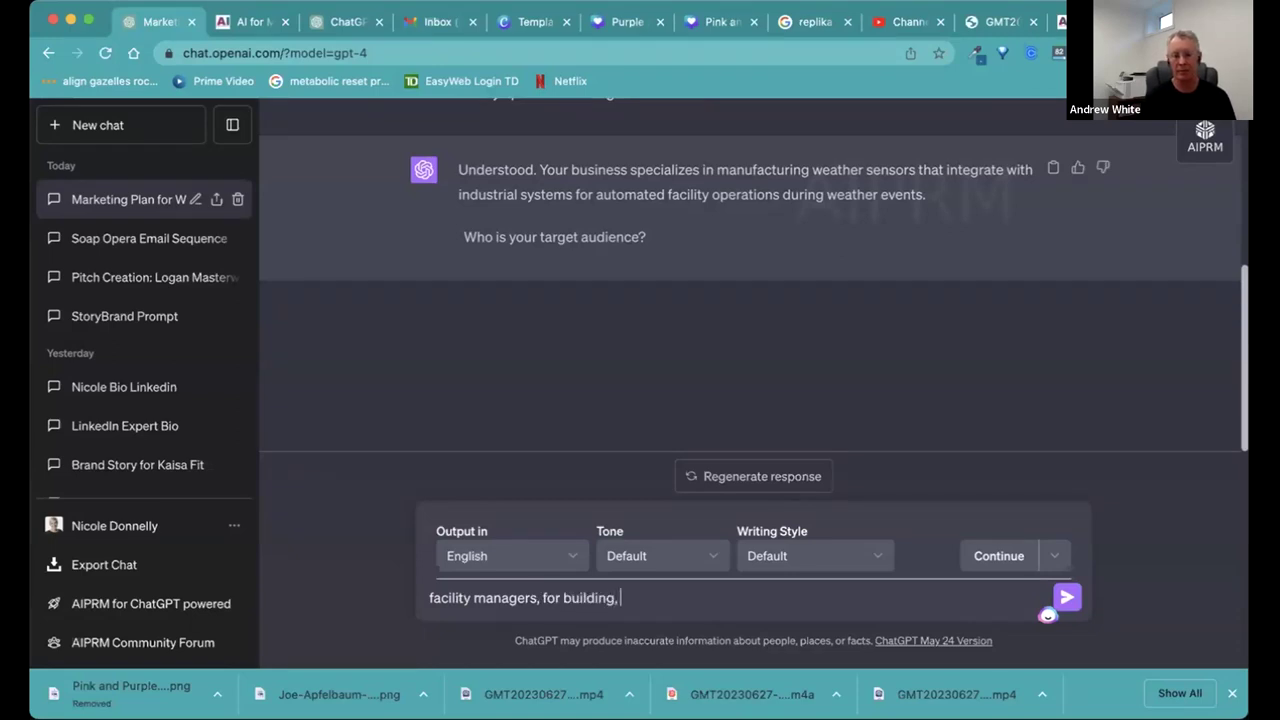
text(controls, en)
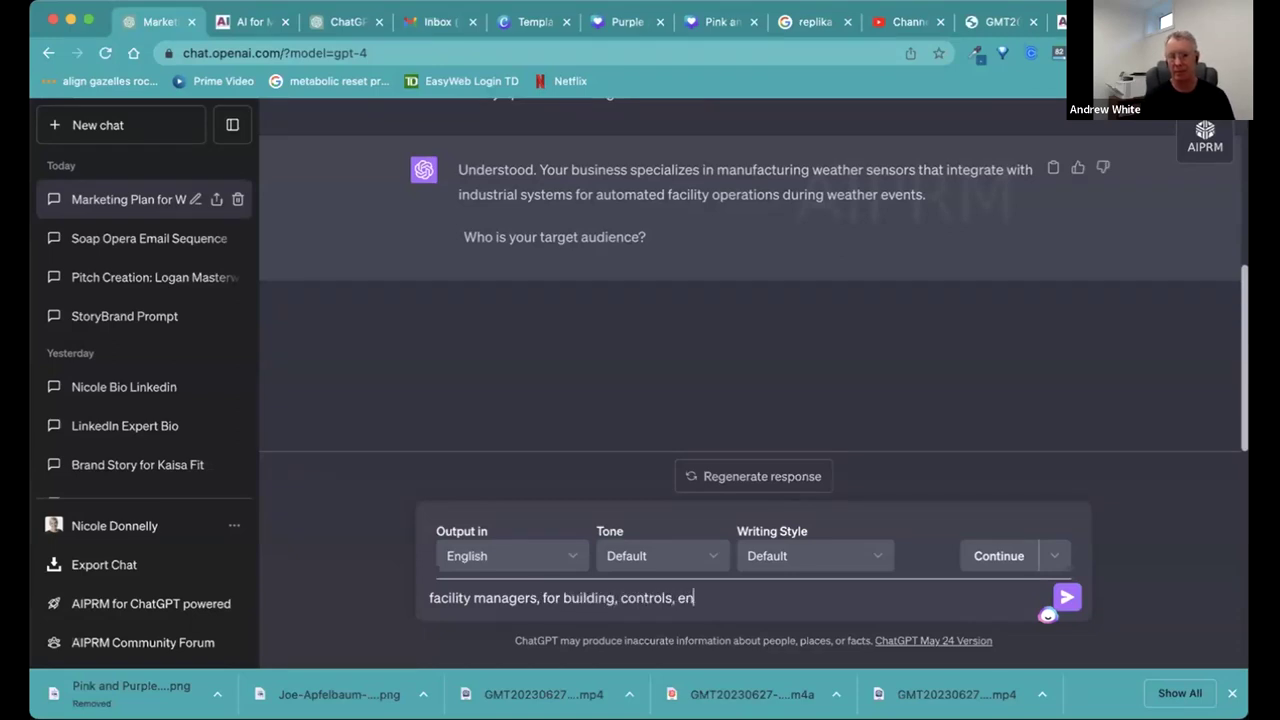
text(gineers, municipalities)
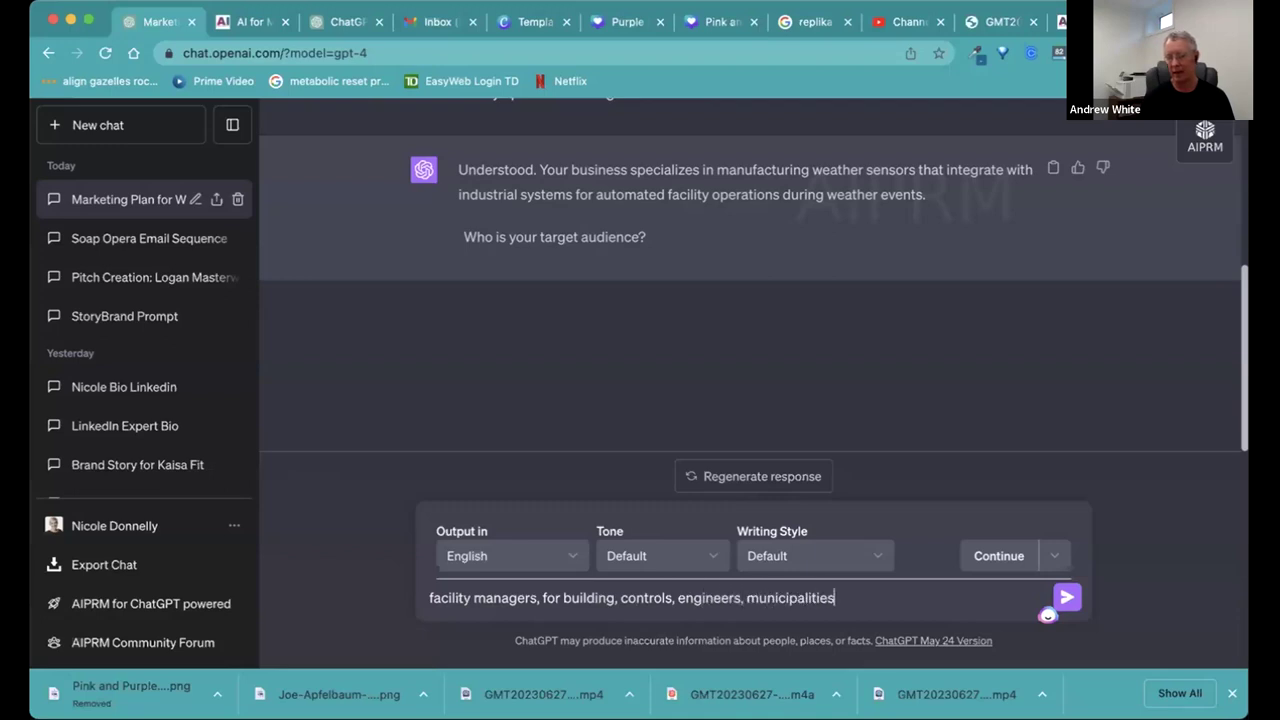
text(, techinical)
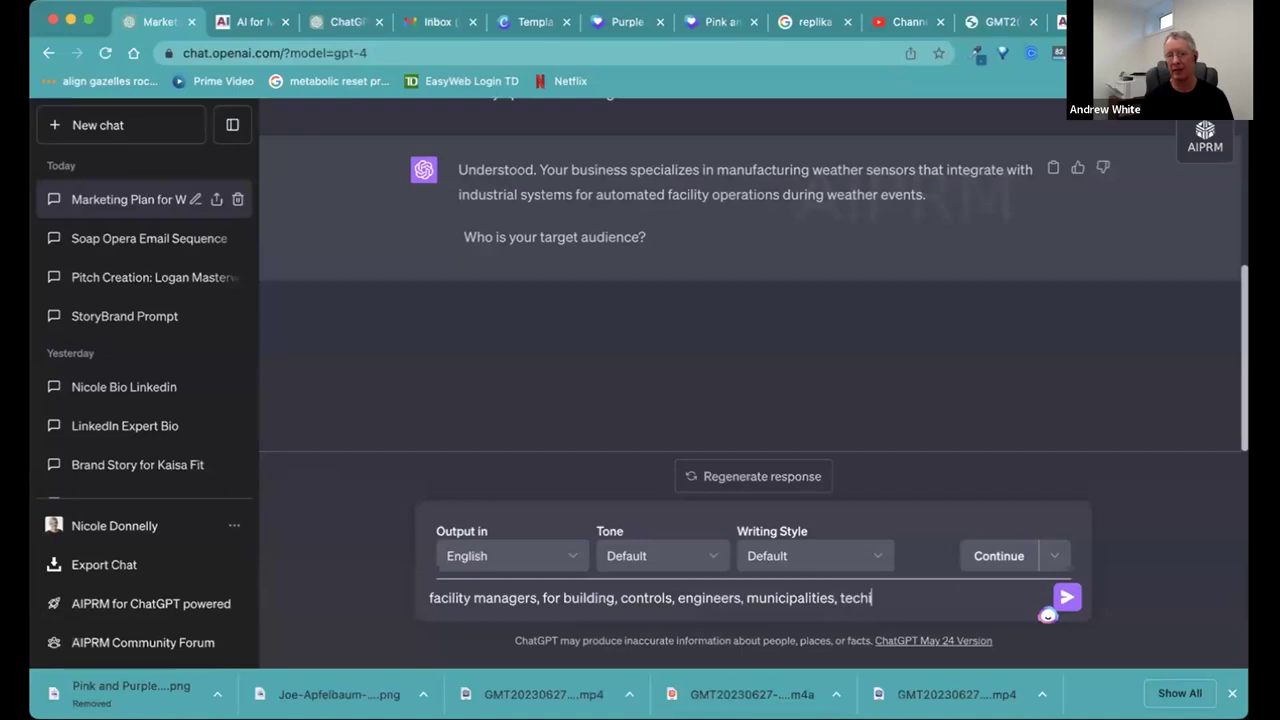
key(BackSpace)
key(BackSpace)
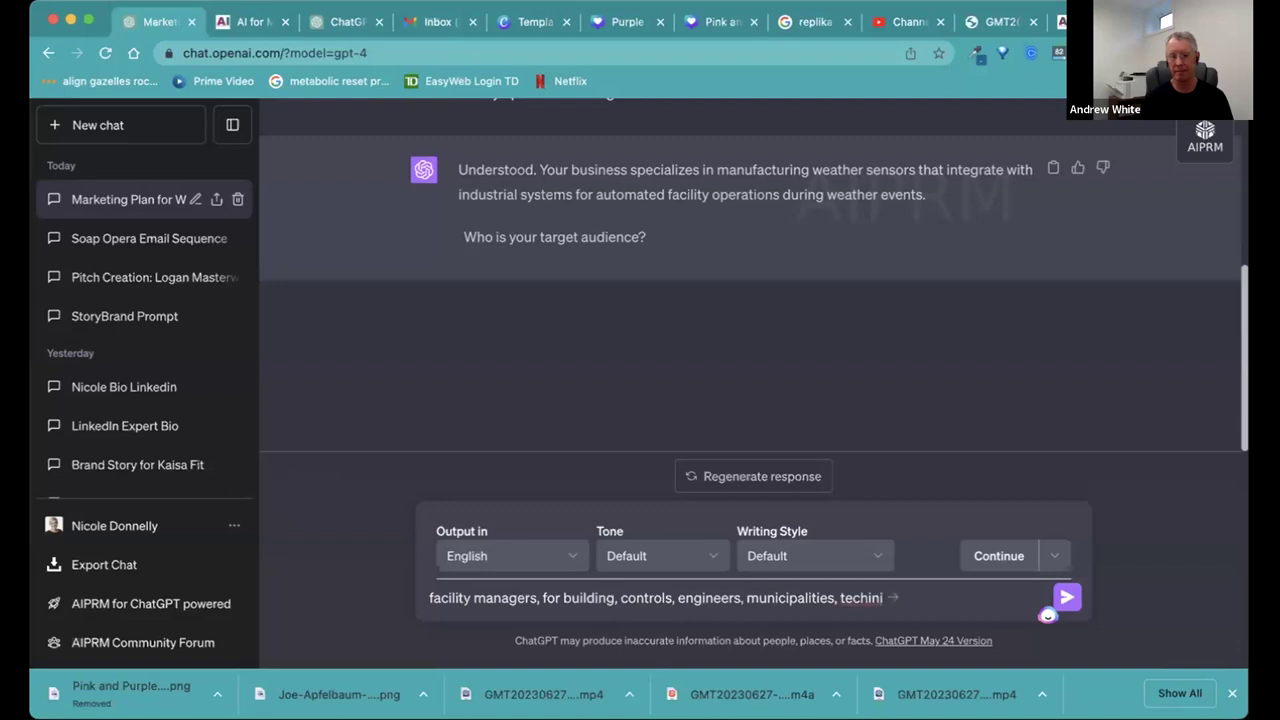
key(BackSpace)
key(BackSpace)
key(BackSpace)
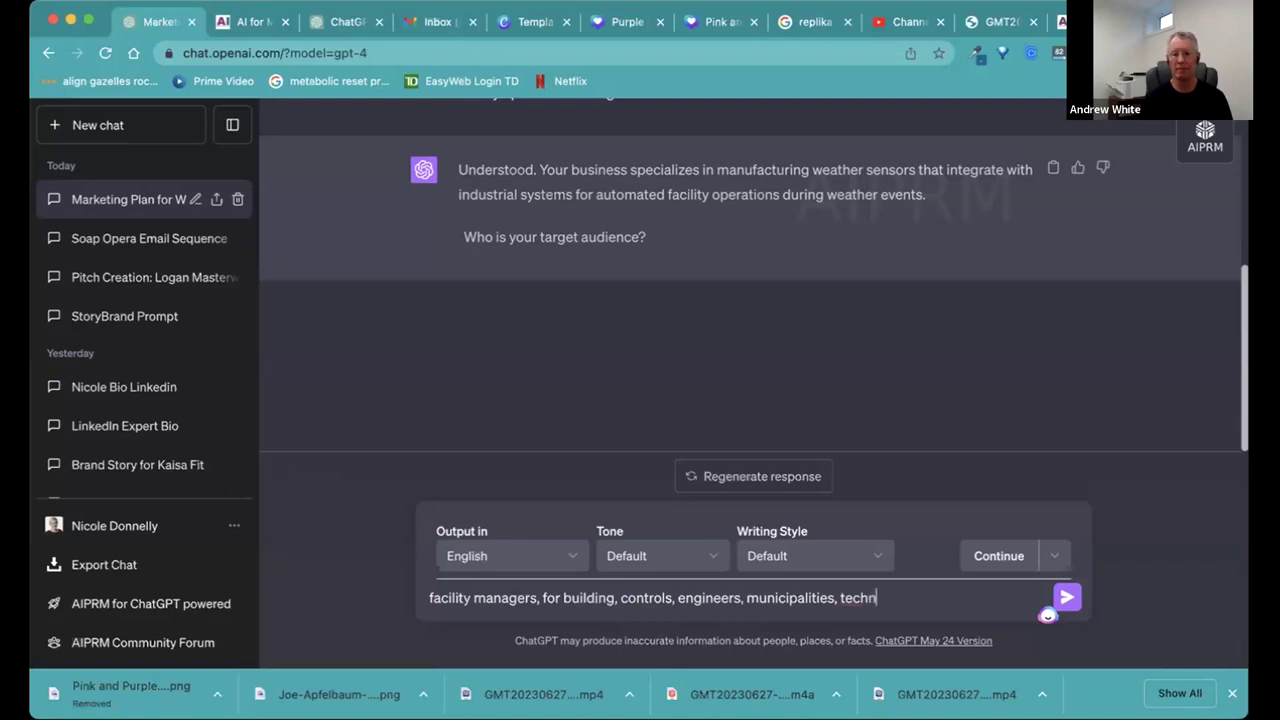
text(nicians)
key(Return)
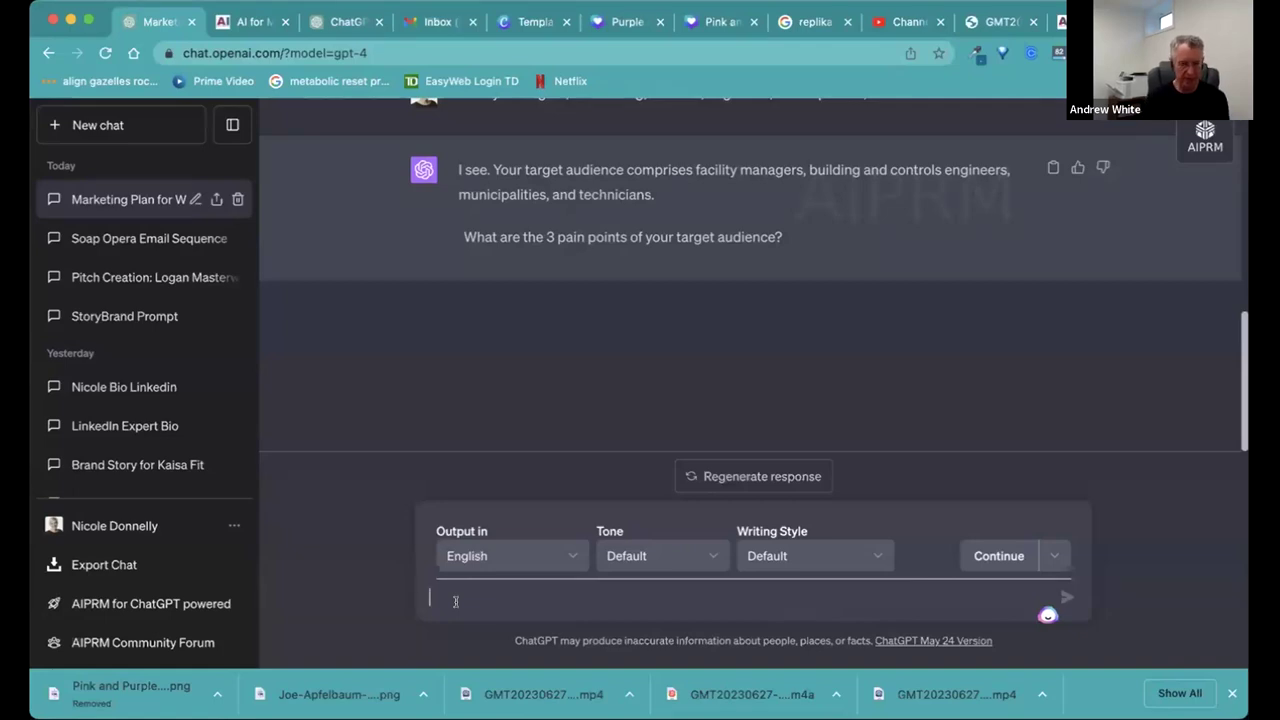
Reply to the pain-points question with 'safety, response time, compliance'.
text(safety)
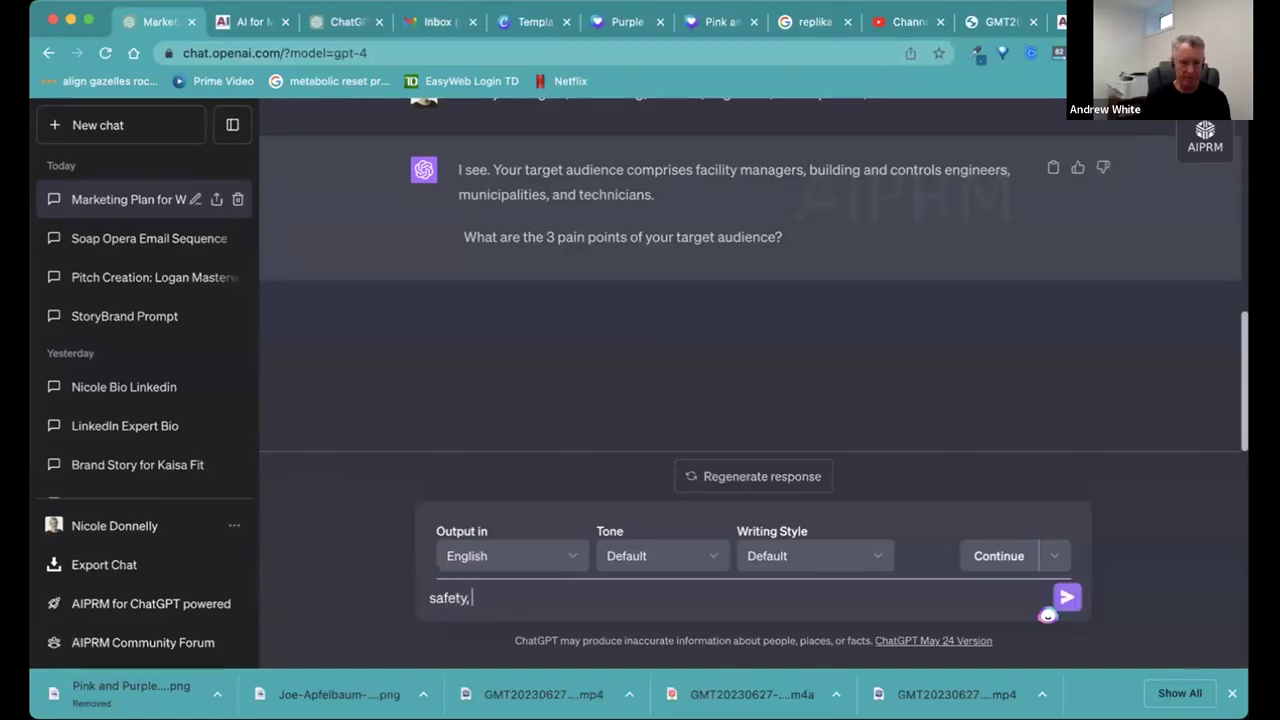
text(, response time,)
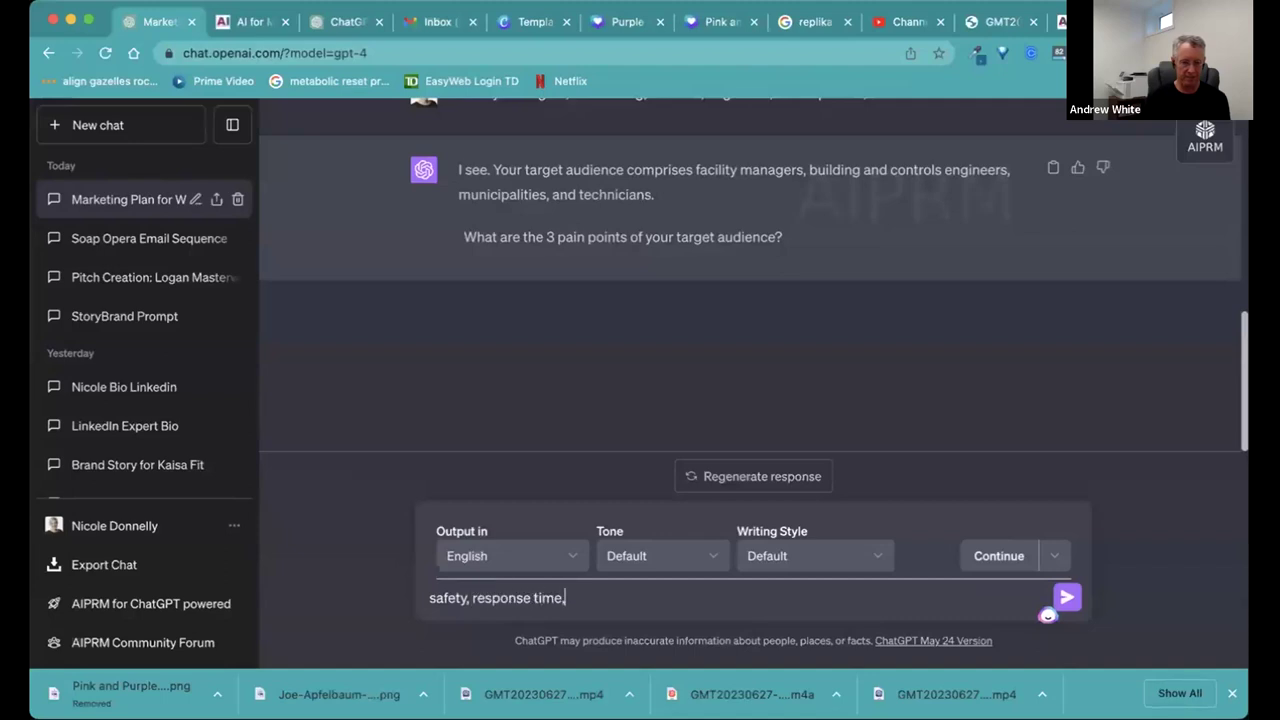
text( comp)
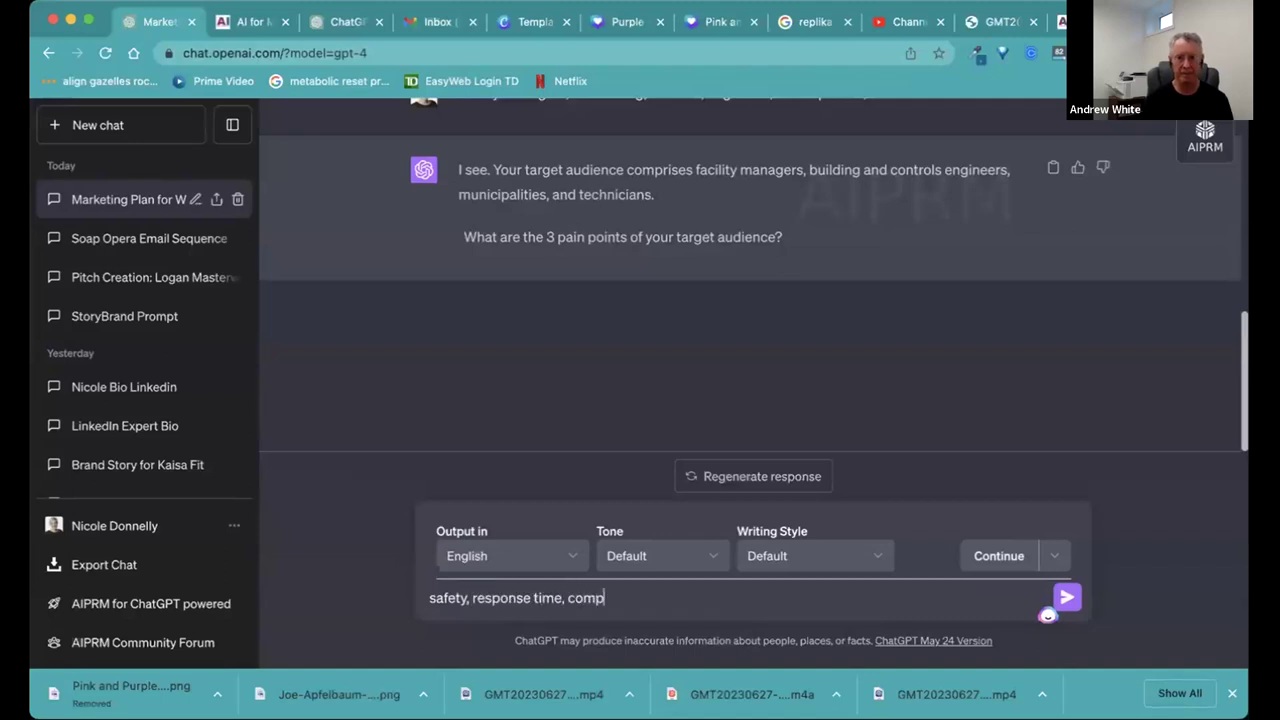
text(liance)
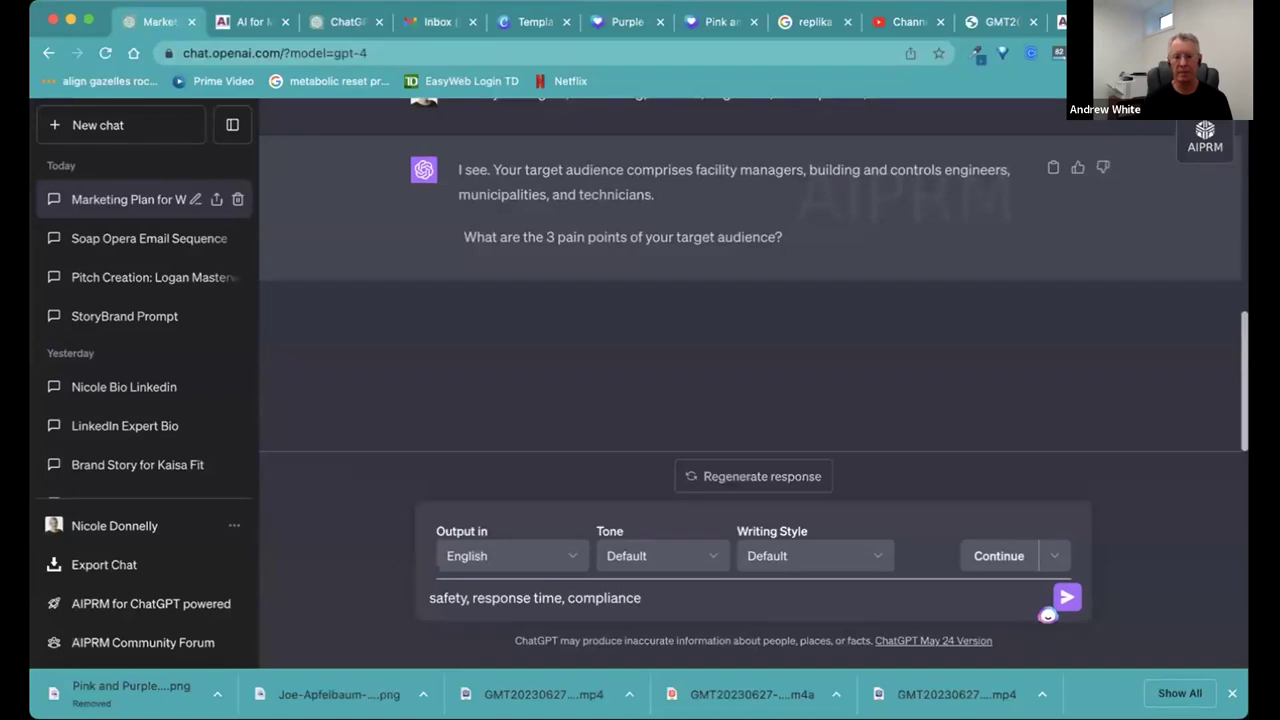
key(Return)
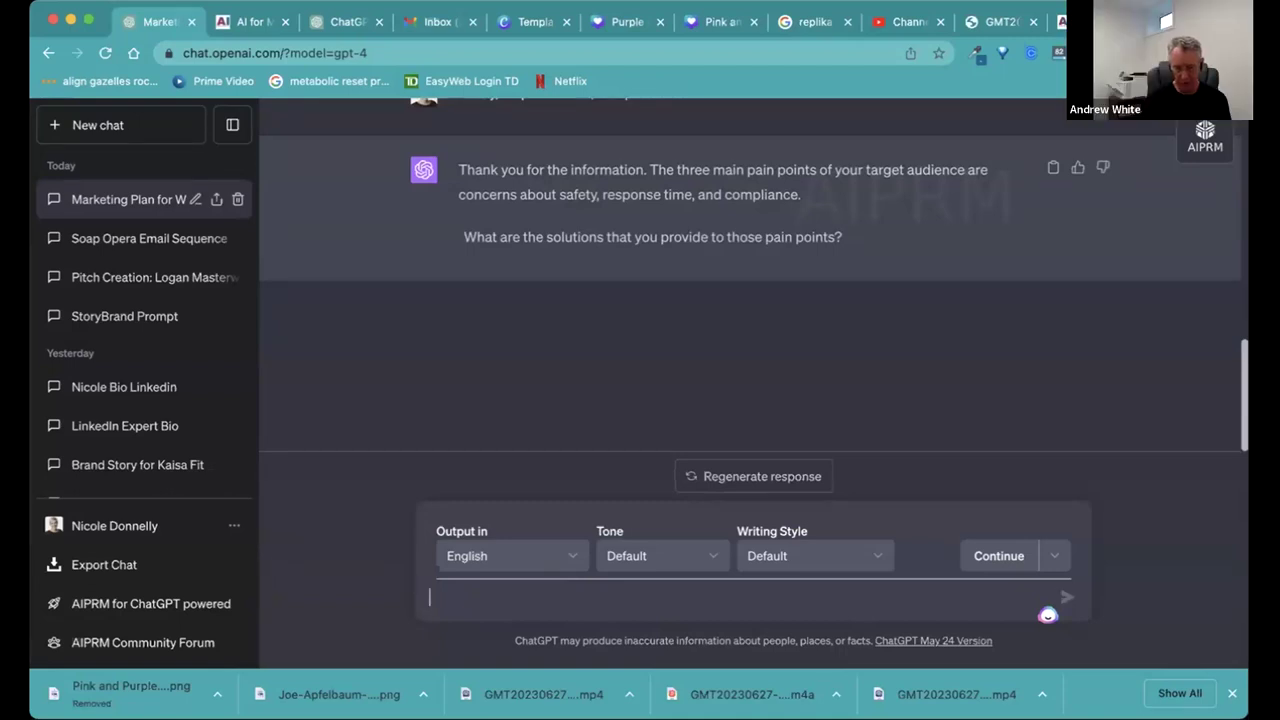
Answer the solutions question: 'timely response to weather events, automated control, auditable data'.
text(timel)
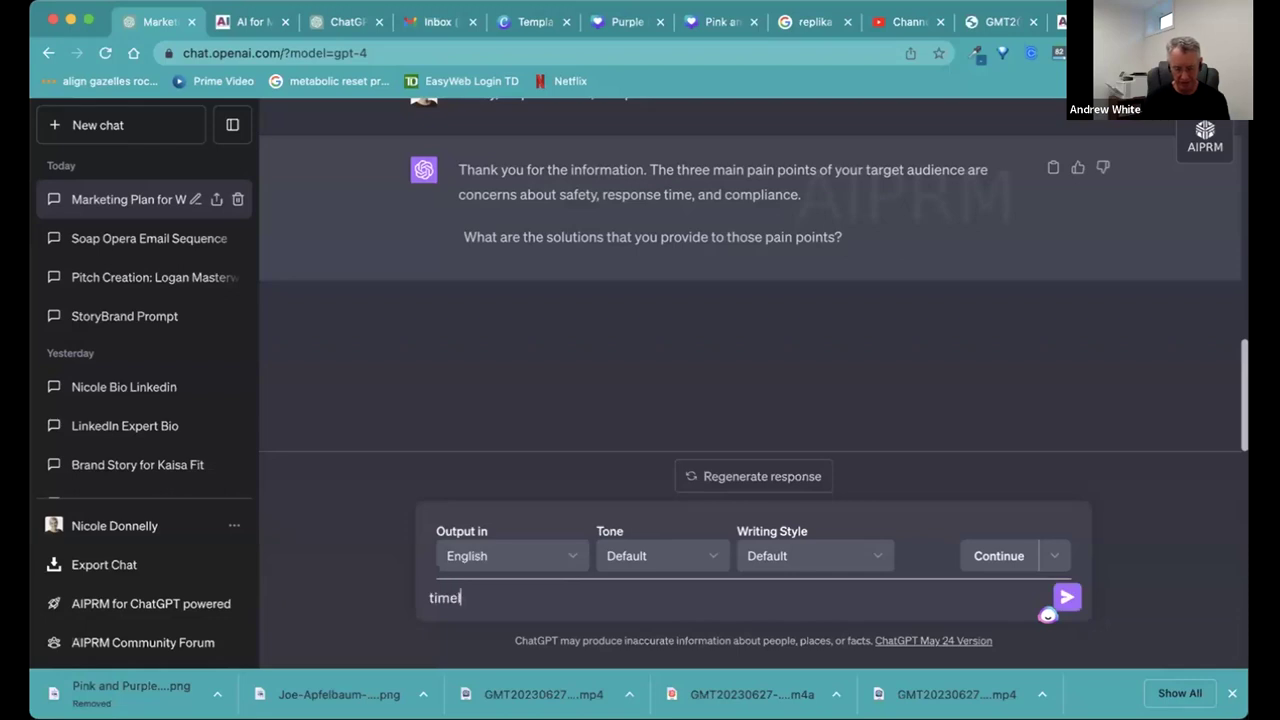
text(y response to )
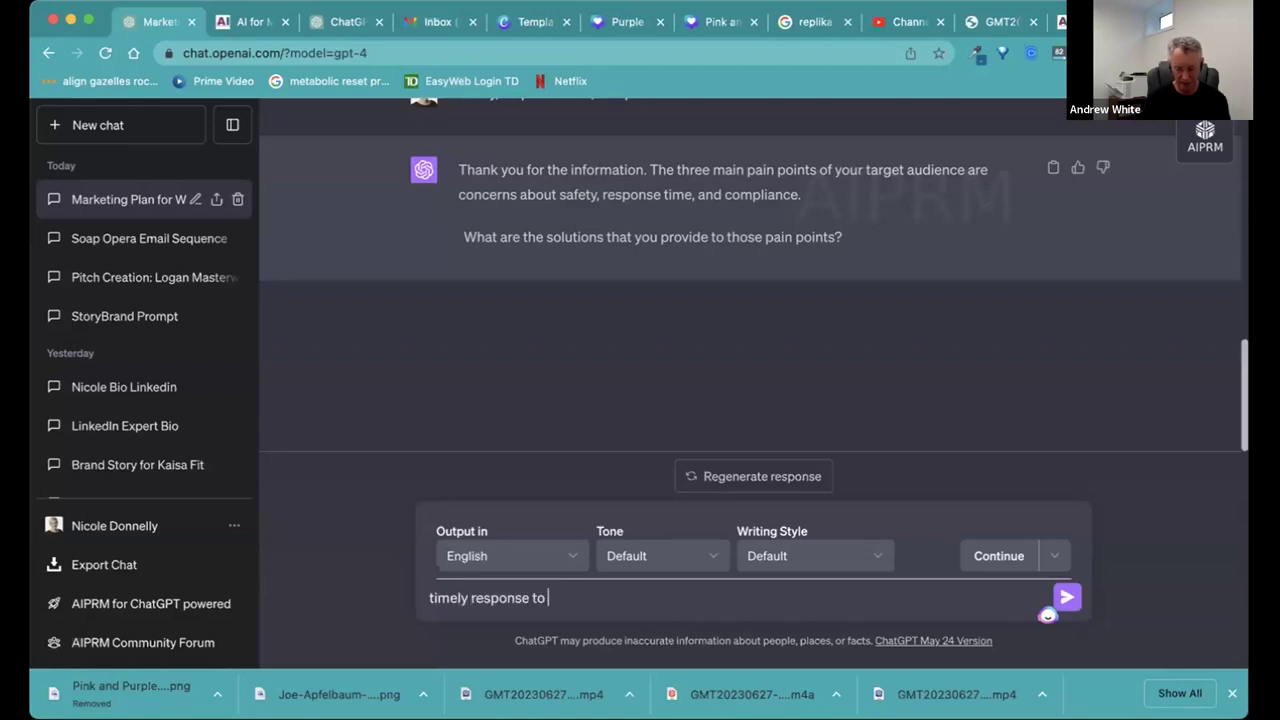
text(weather even)
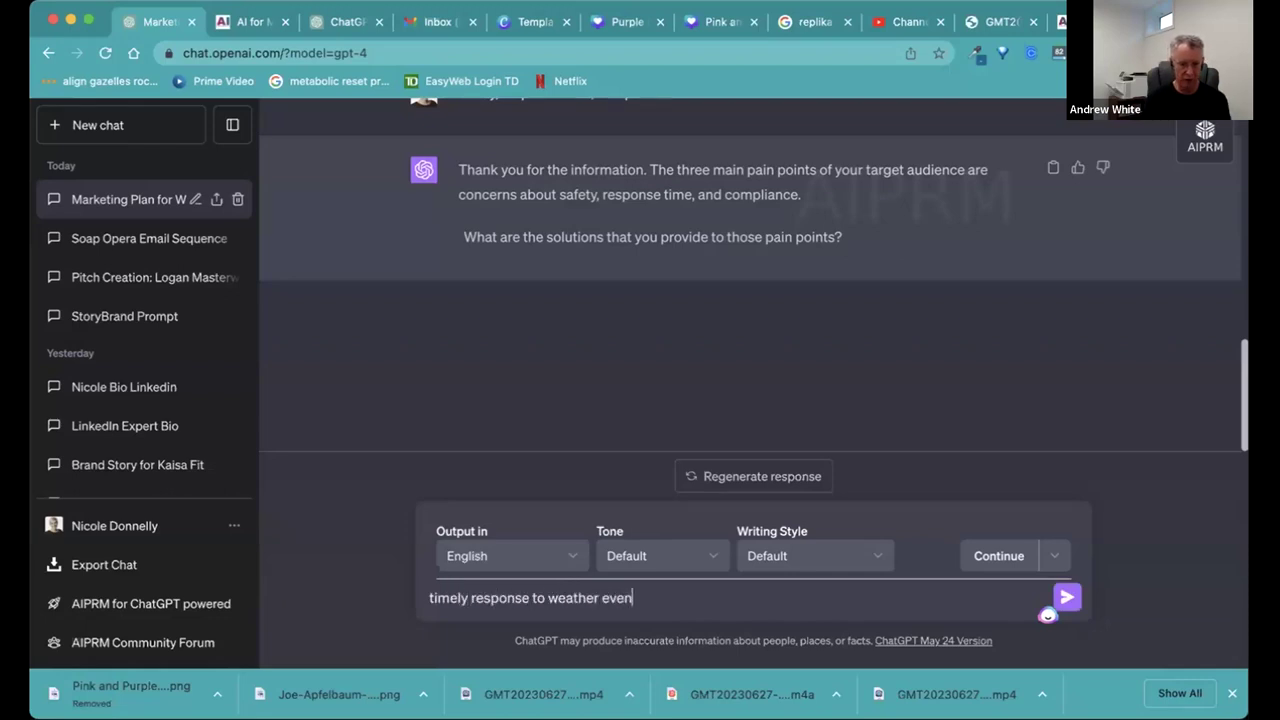
text(ts, automated)
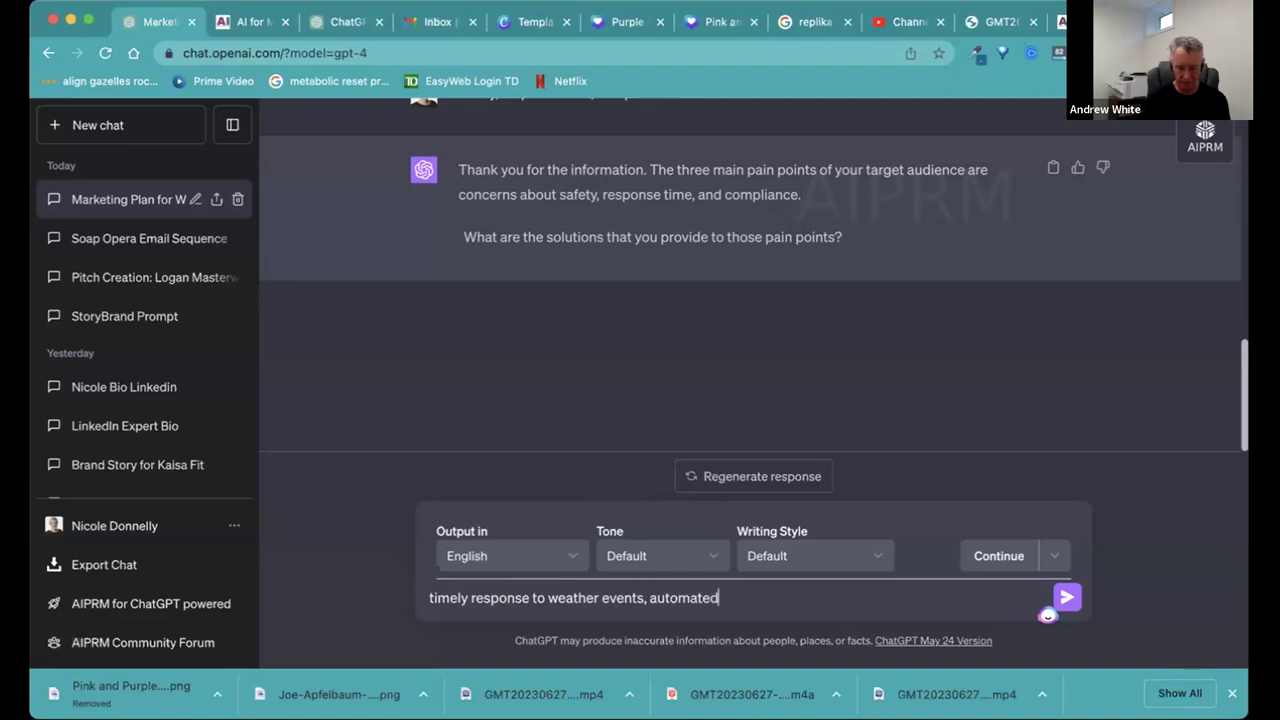
text( control)
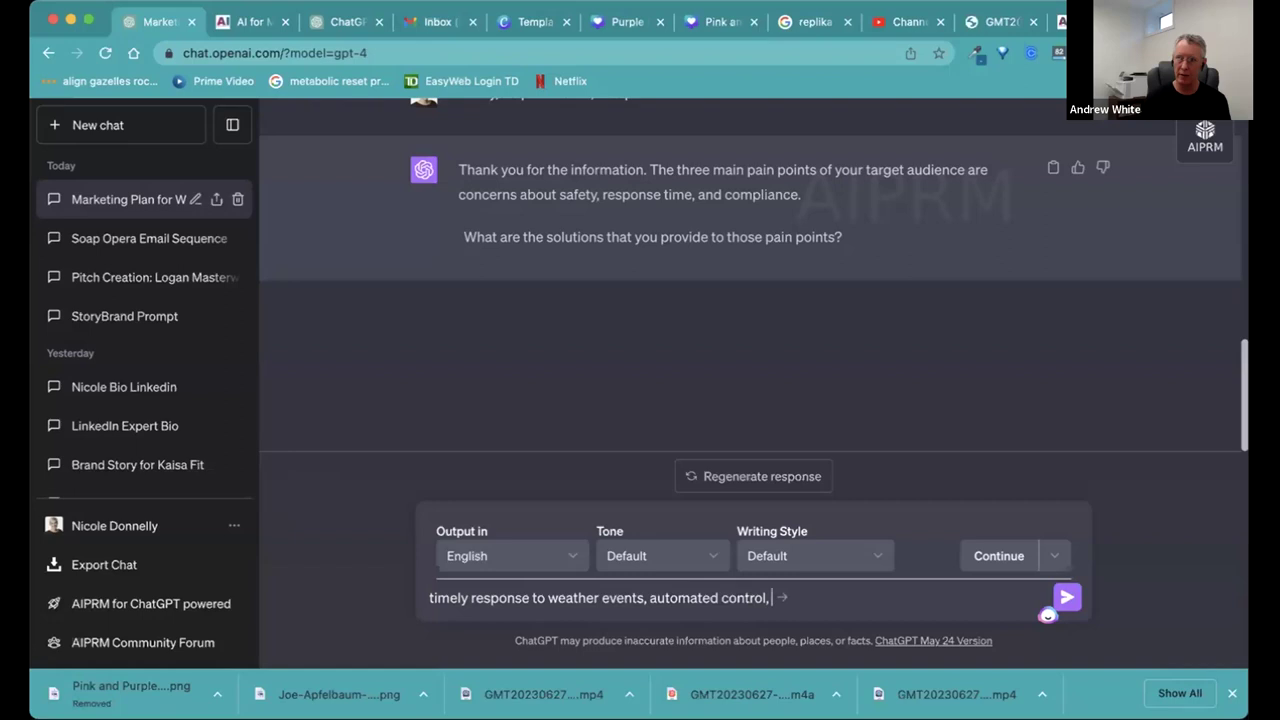
text(, dat)
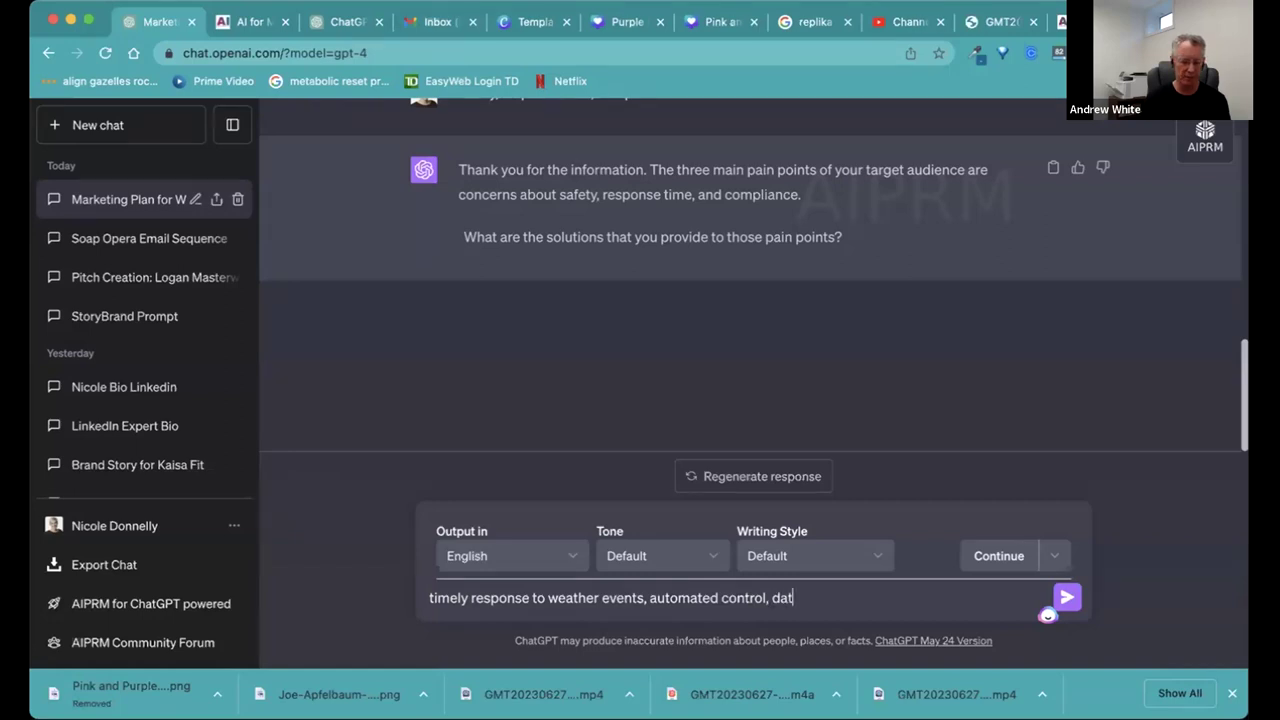
key(BackSpace)
key(BackSpace)
key(BackSpace)
scroll(586, 337, up, 2)
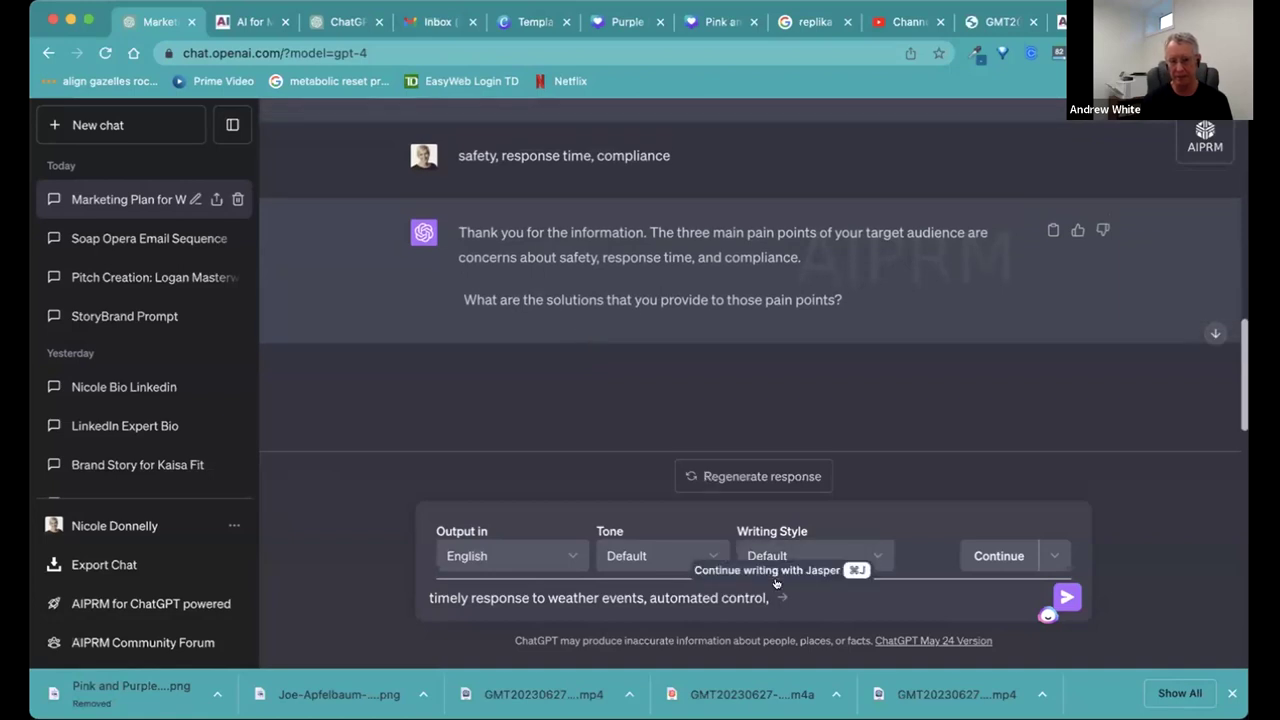
text(audita)
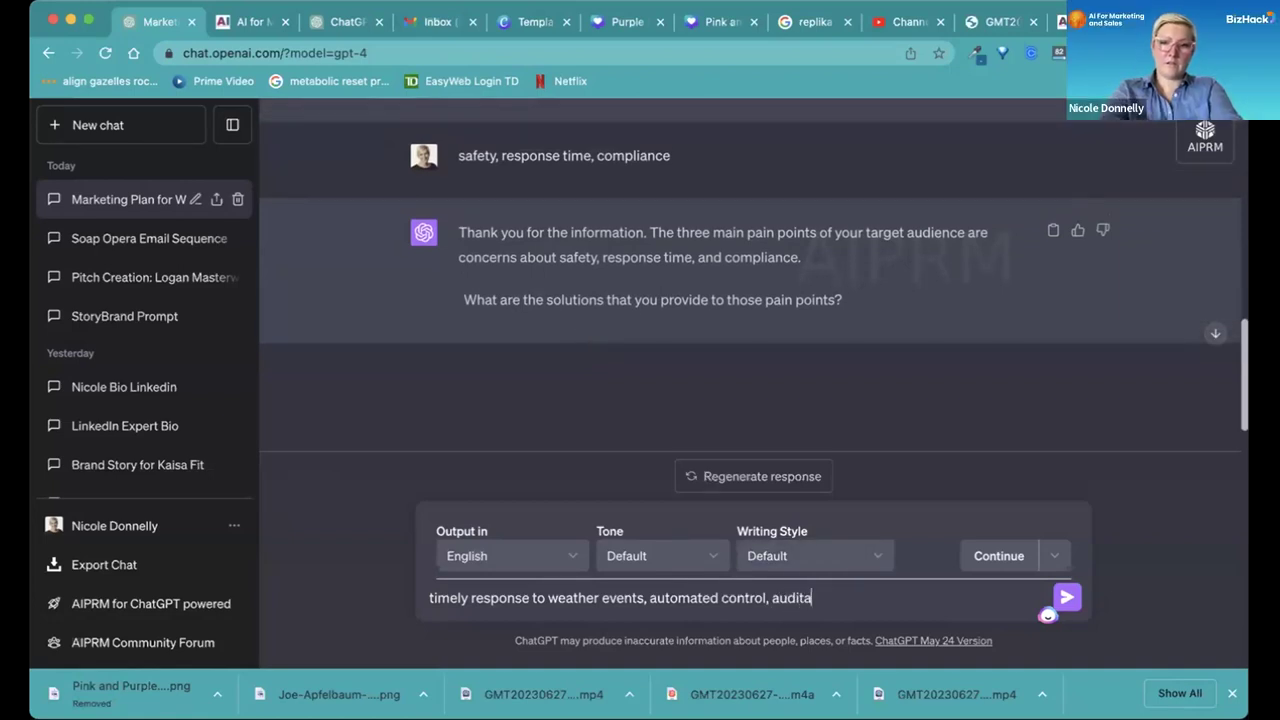
text(ble data)
key(Return)
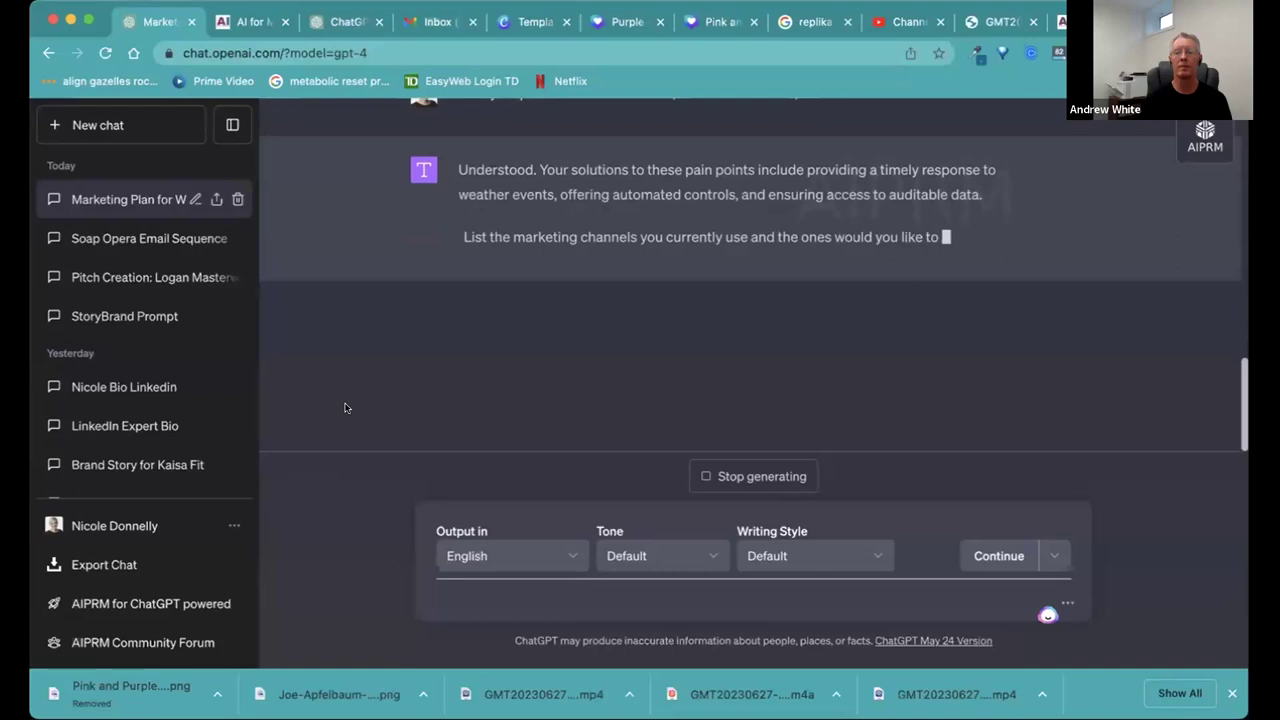
Answer that industry distributors, email and tradeshows are used now, and LinkedIn is wanted.
click(464, 602)
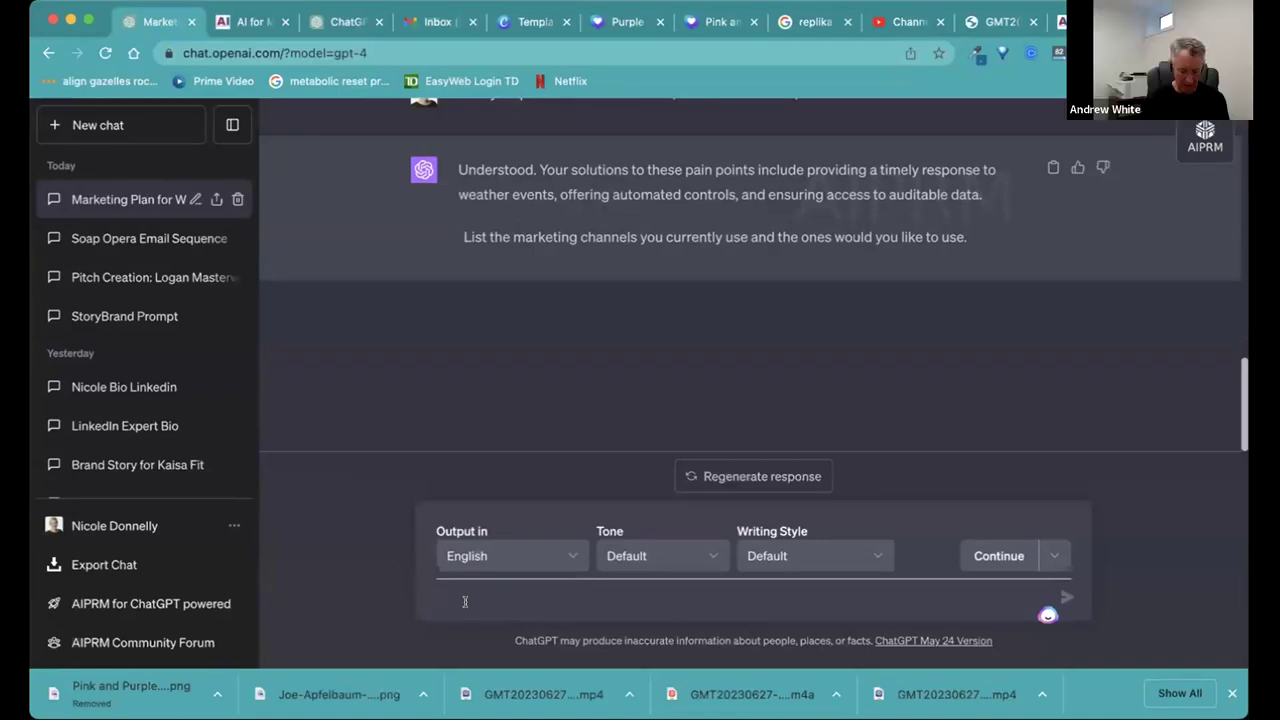
text(currently use →)
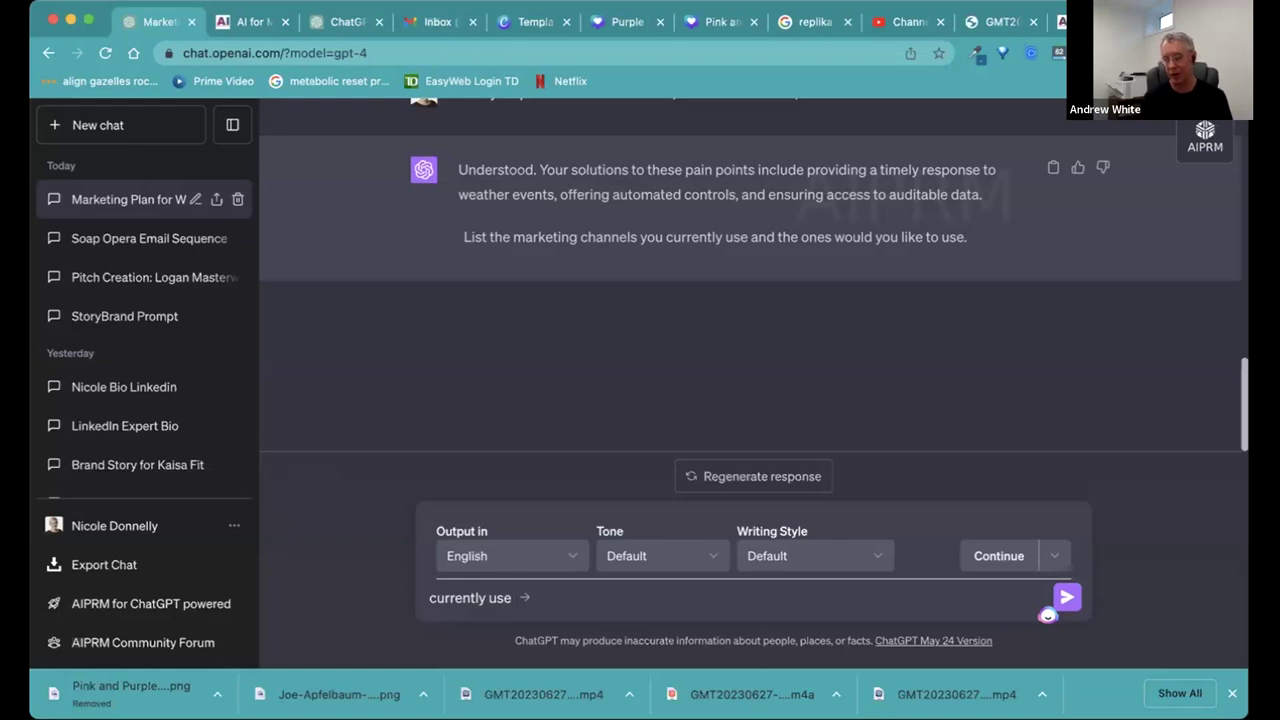
text(dis)
key(BackSpace)
key(BackSpace)
key(BackSpace)
text(industry )
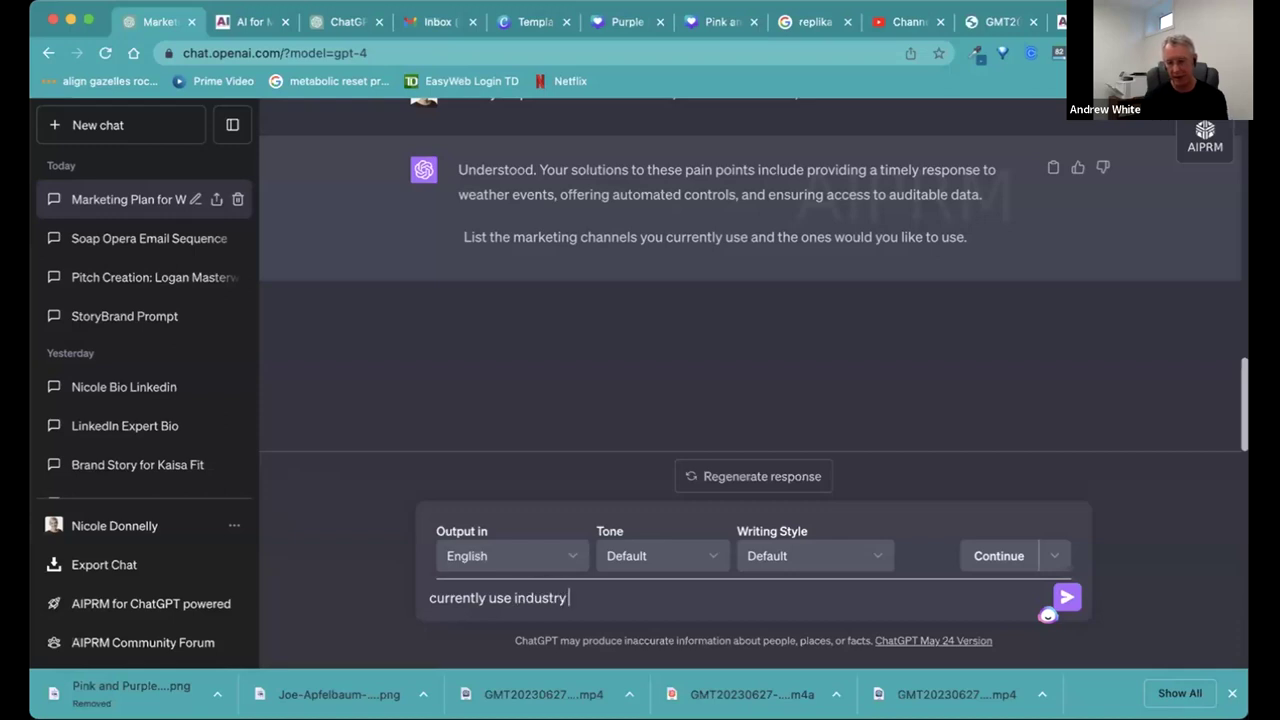
text(distributo)
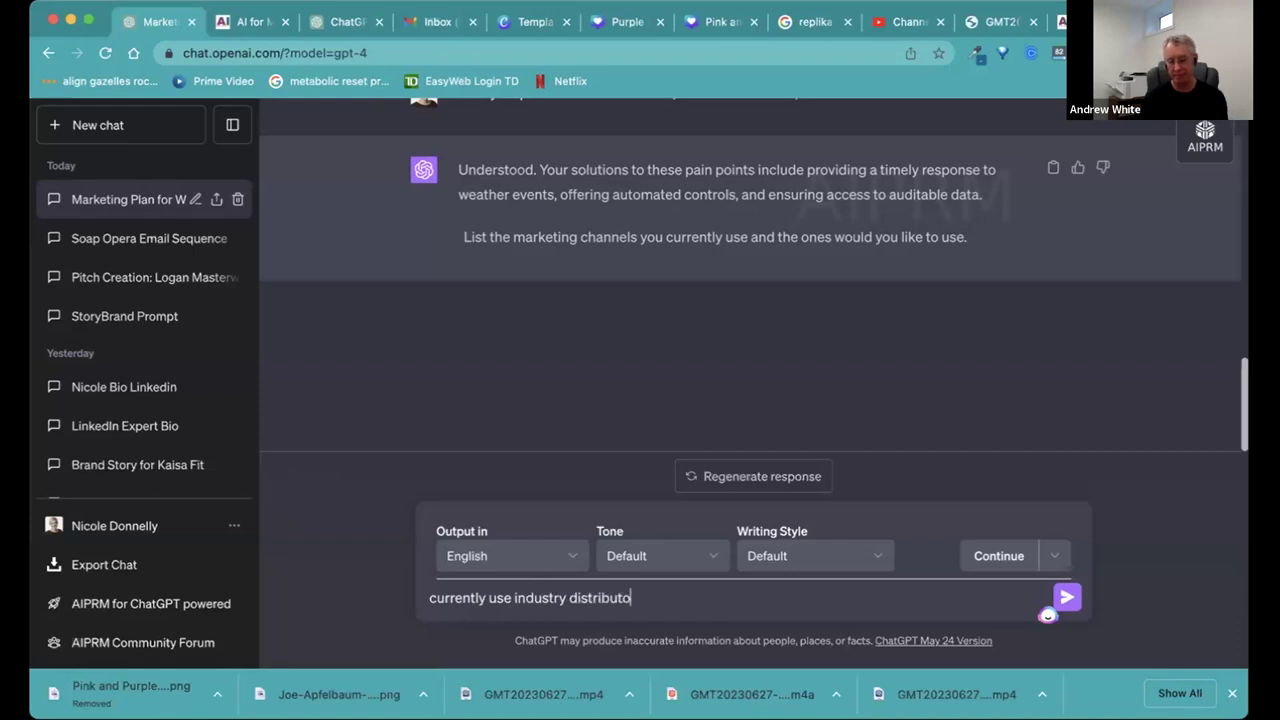
text(rs, email)
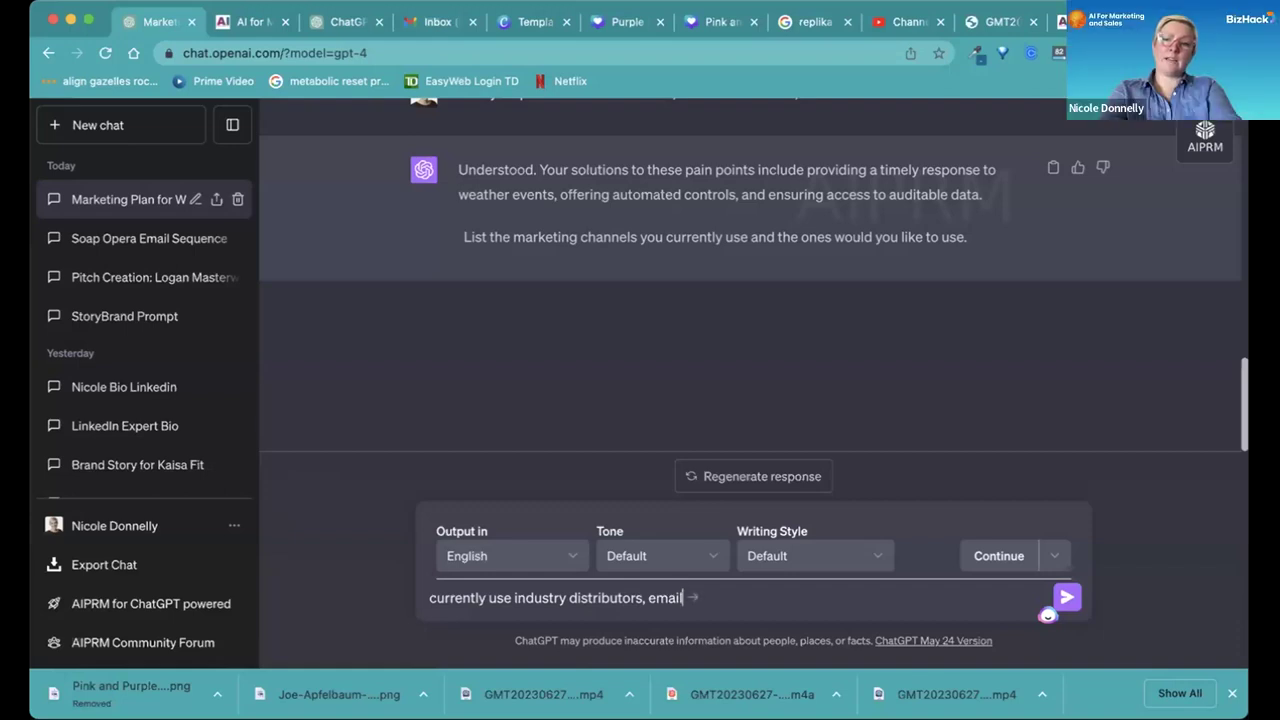
text(, an)
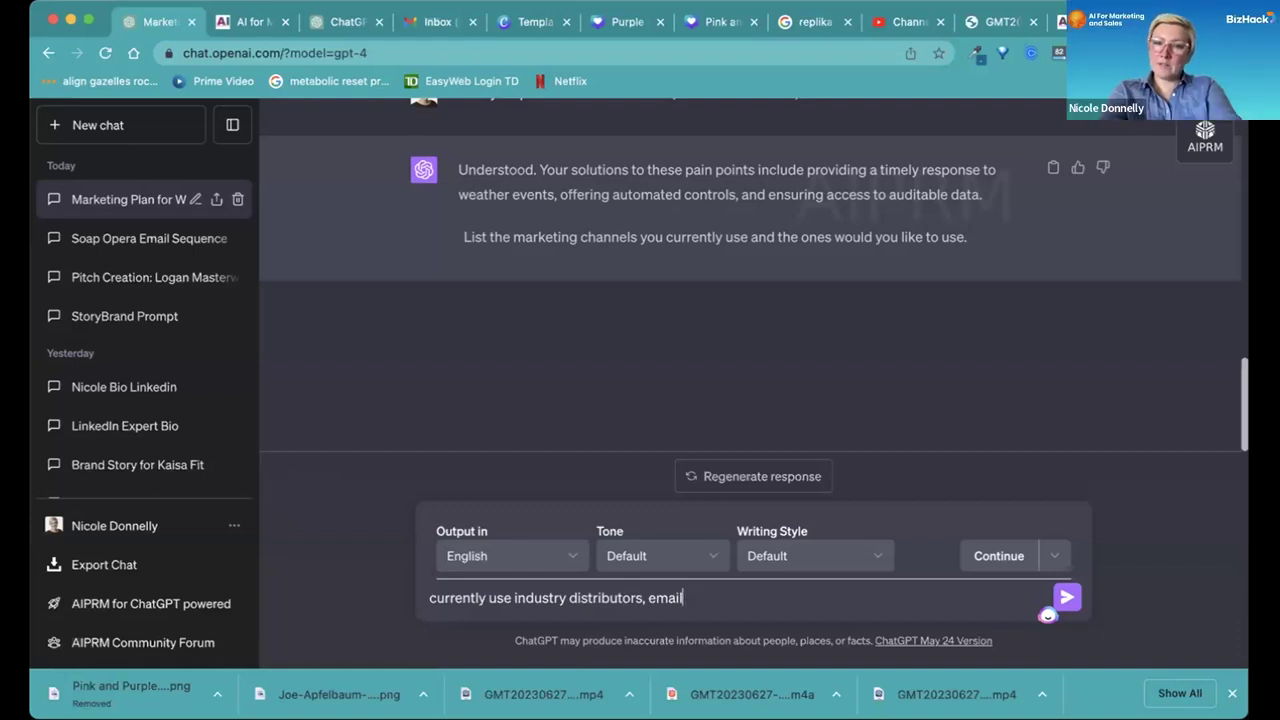
text(d trad)
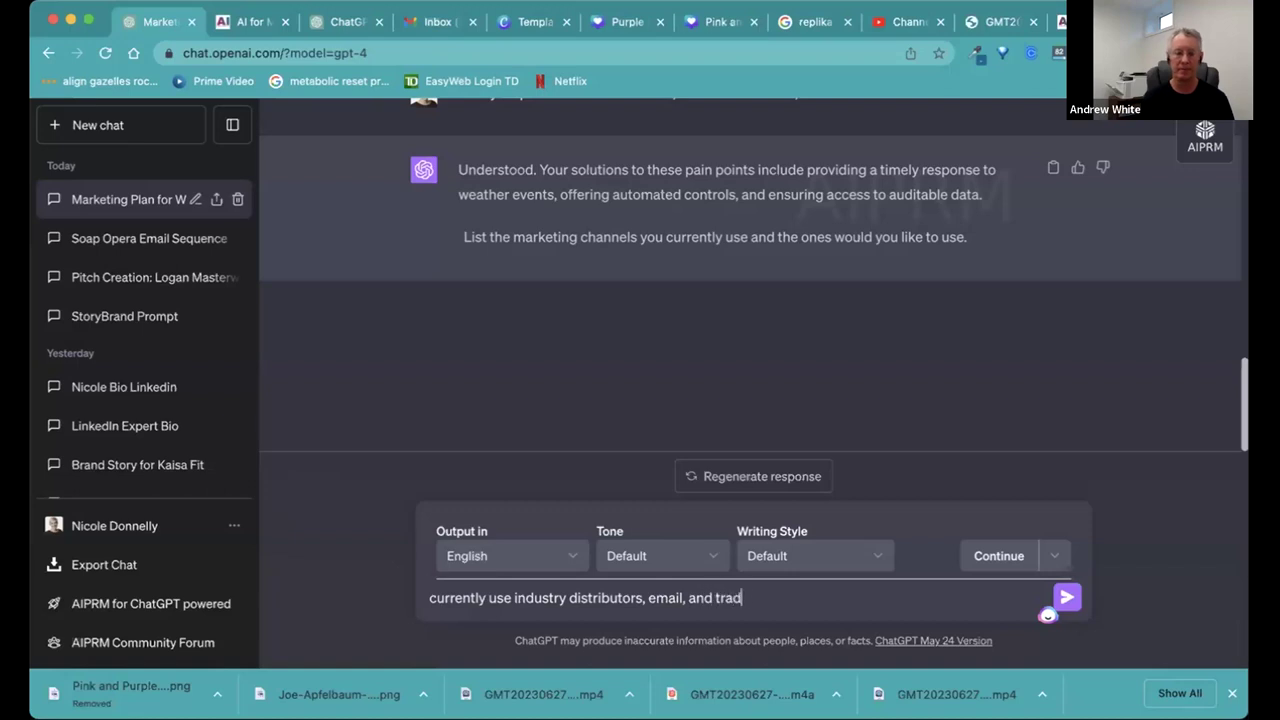
text(eshoe)
key(BackSpace)
text(ws, and)
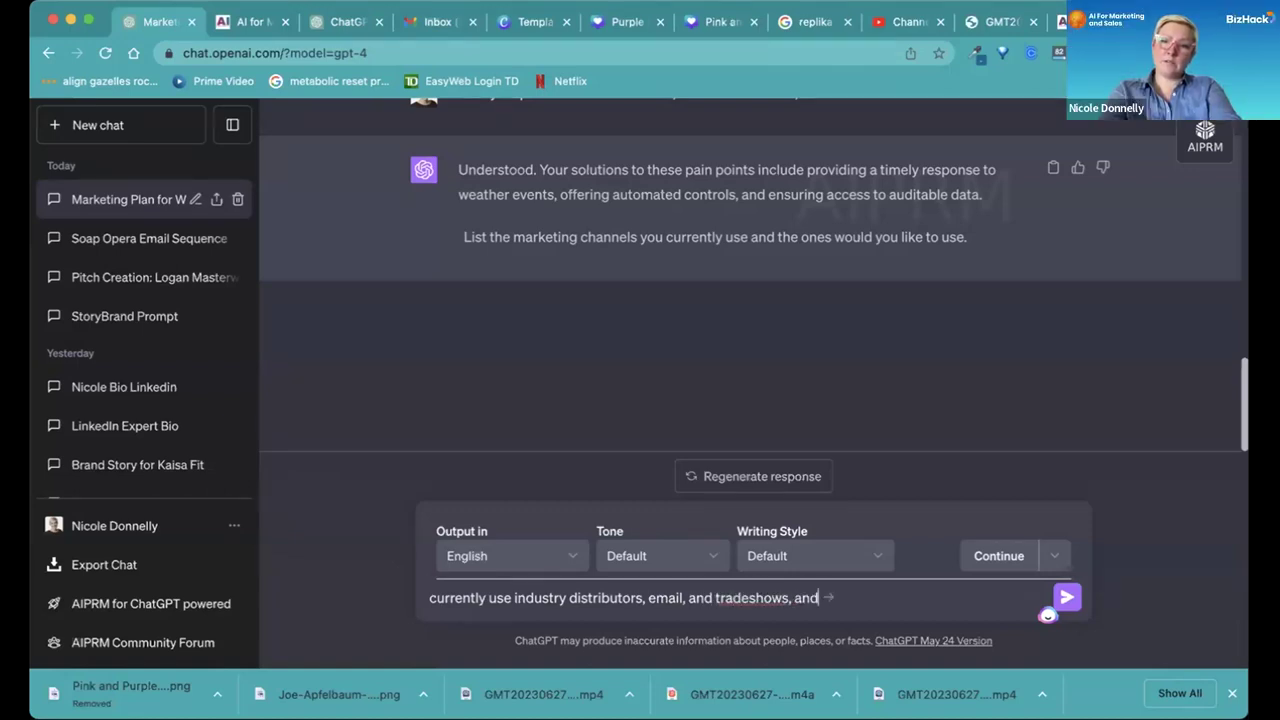
text( would like ot use)
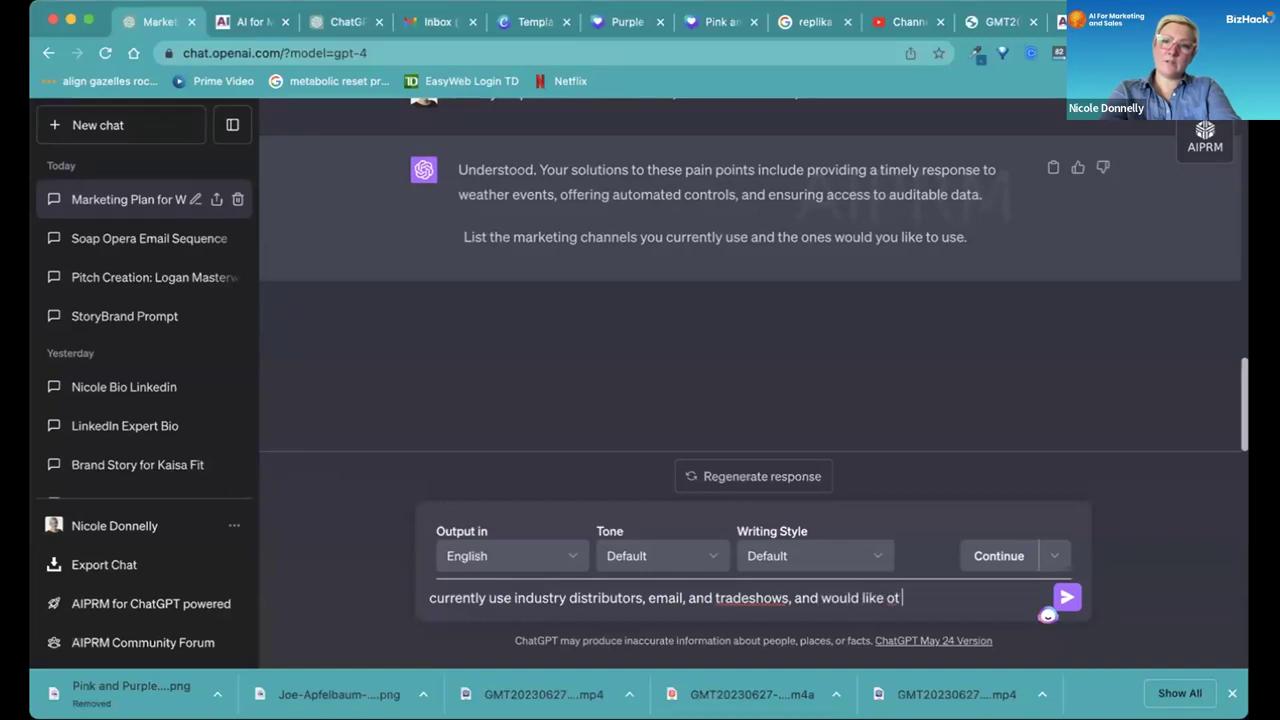
key(BackSpace)
key(BackSpace)
key(BackSpace)
key(BackSpace)
text(o us)
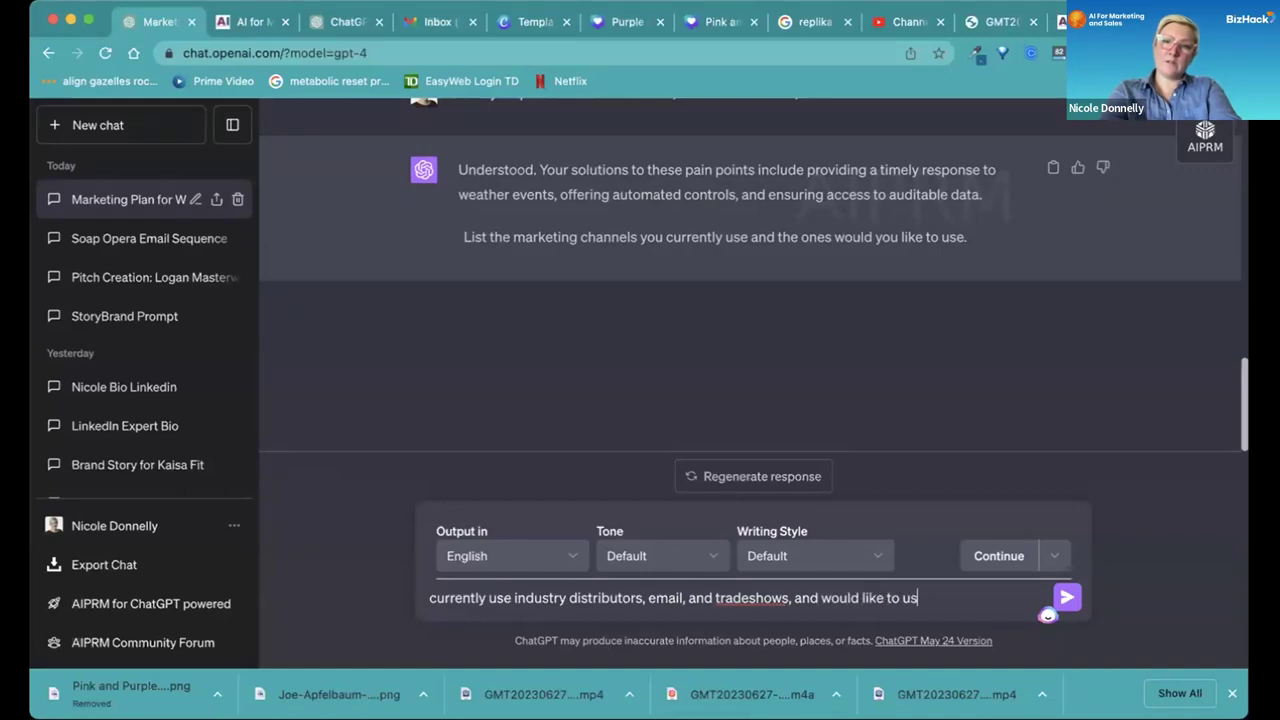
text(e linkedin)
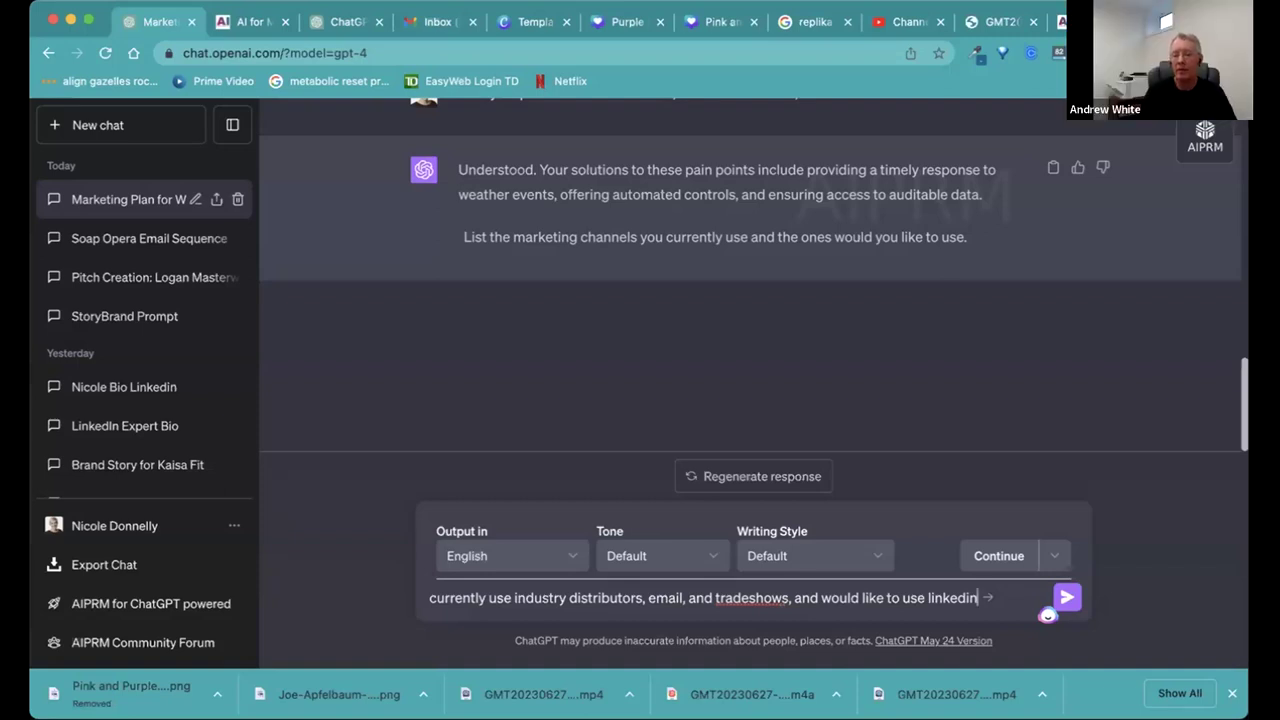
key(Return)
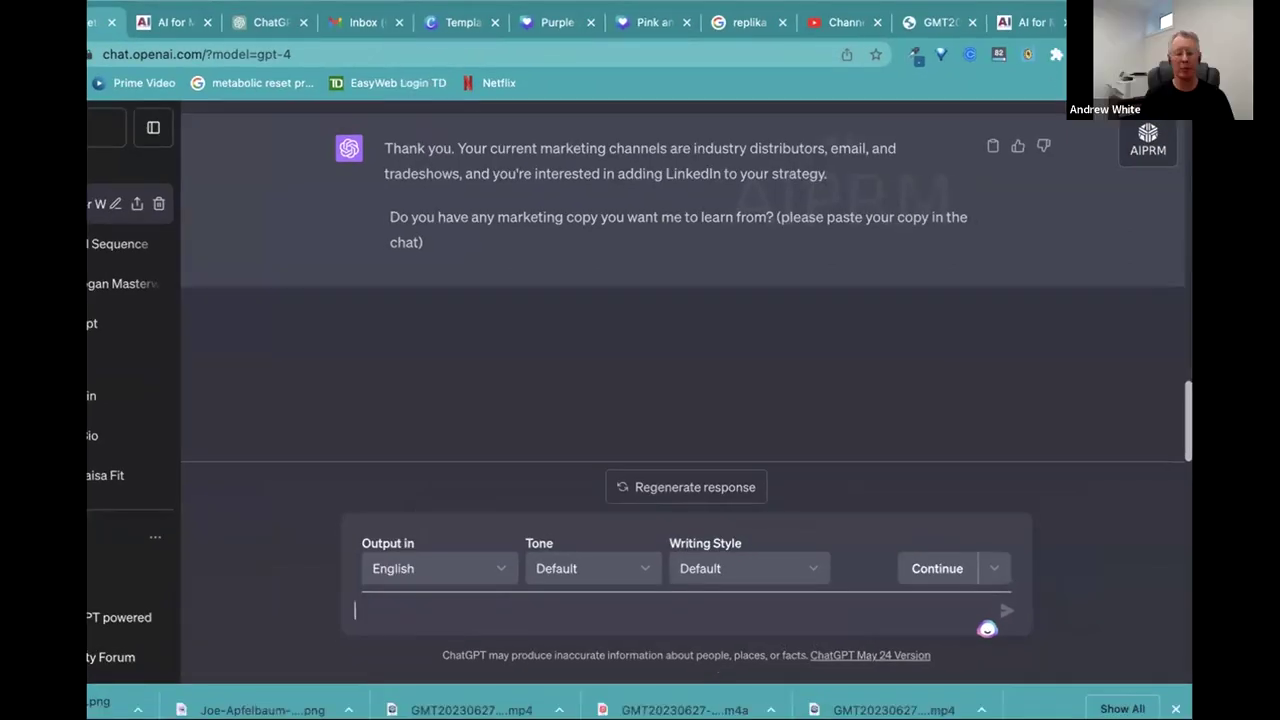
Open a new blank Chrome tab with Cmd+T.
key(super+t)
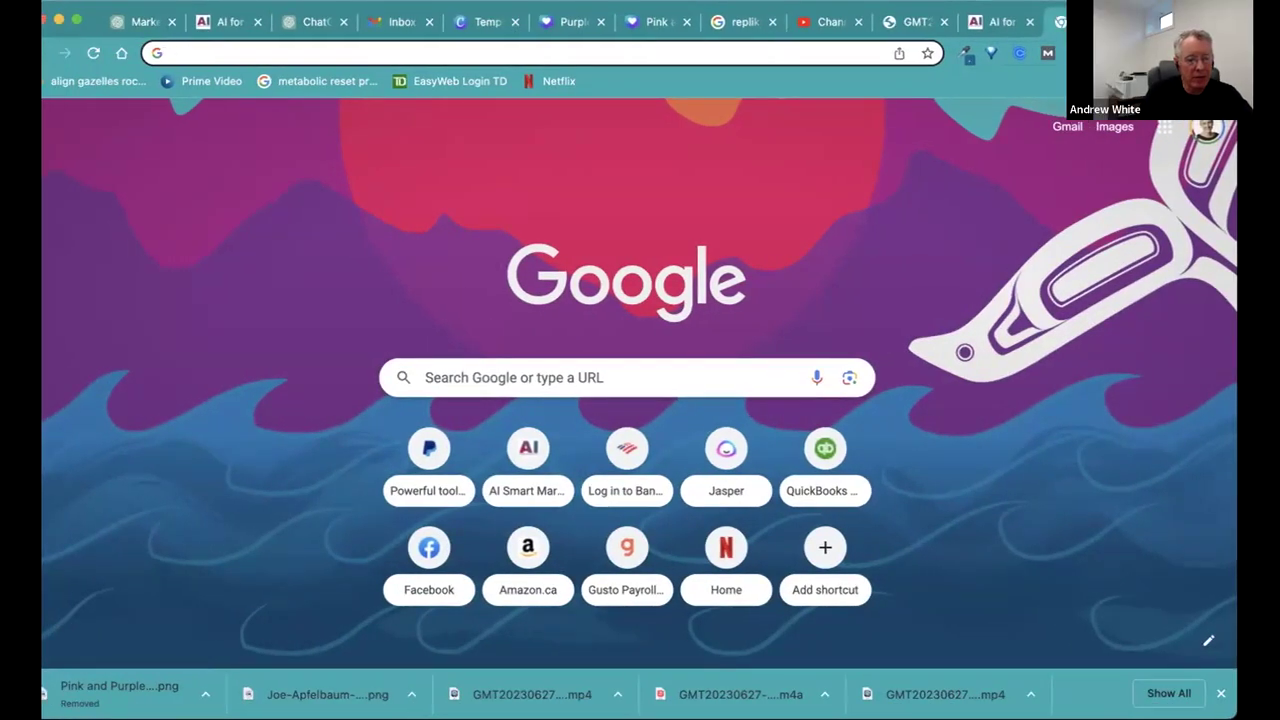
Close the New Tab page to return to the marketing-plan chat.
key(ctrl+w)
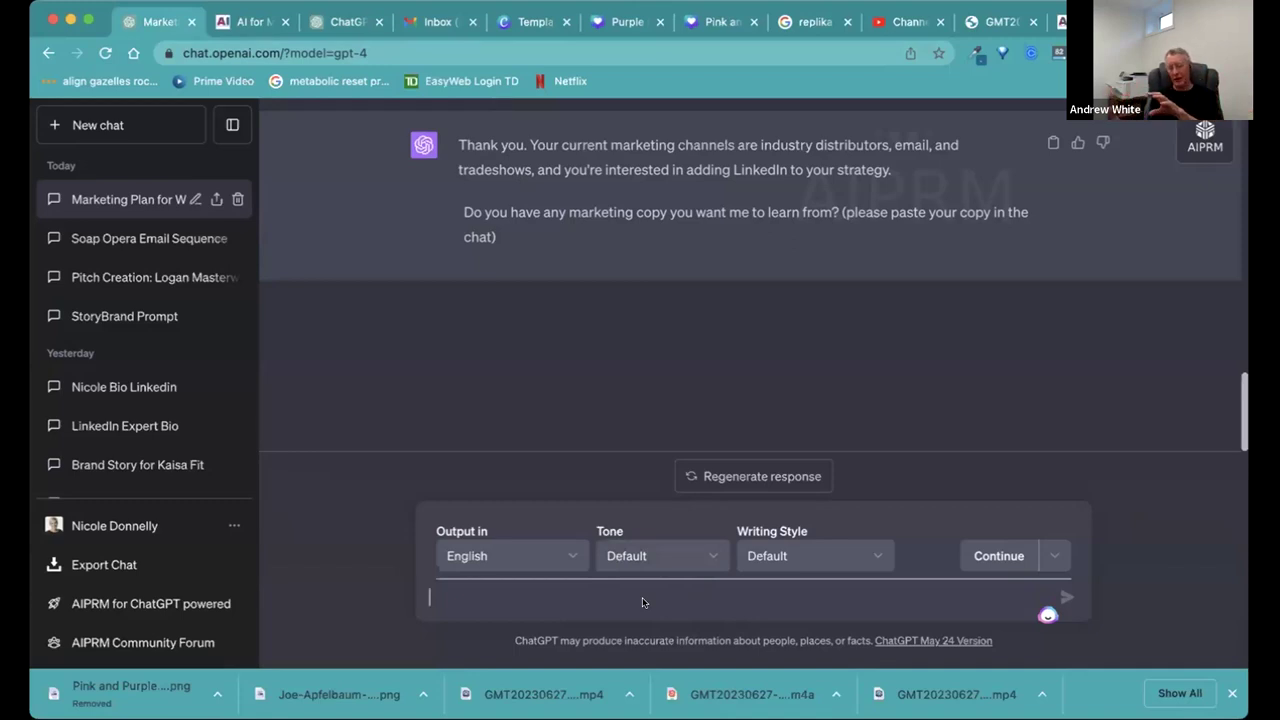
Paste and send the company's product marketing copy as the existing-copy answer.
key(super+v)
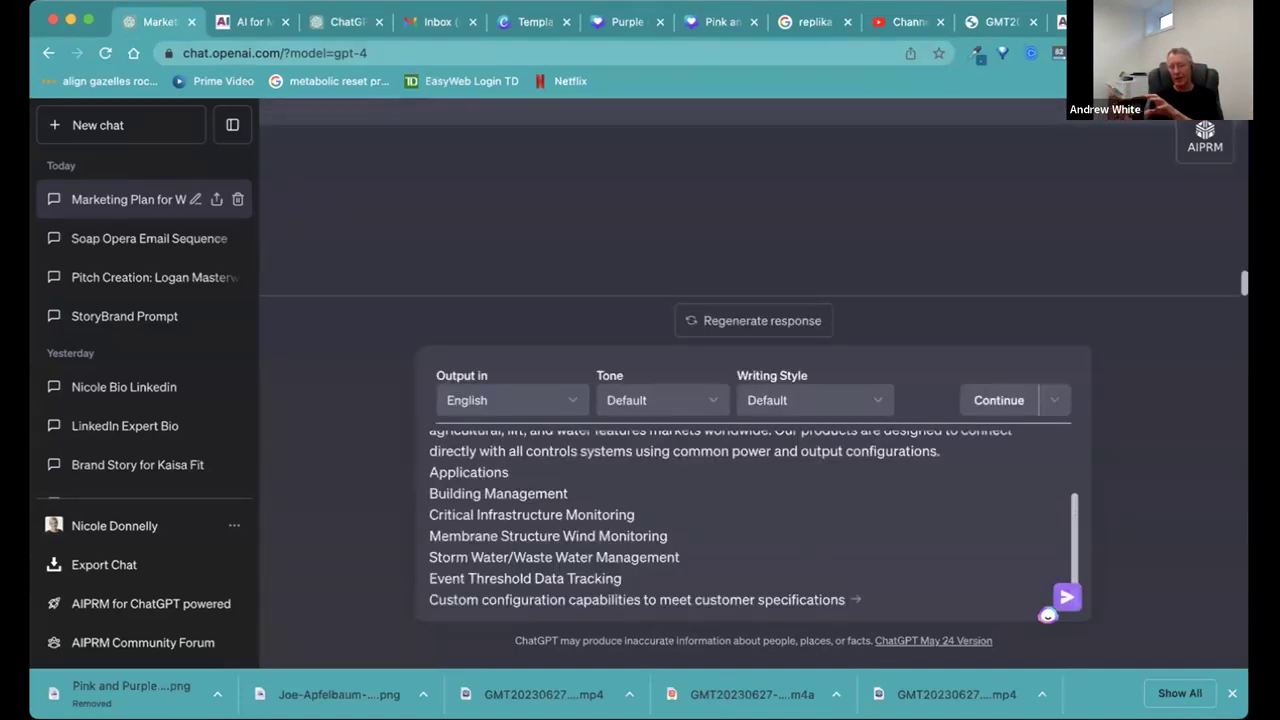
key(Return)
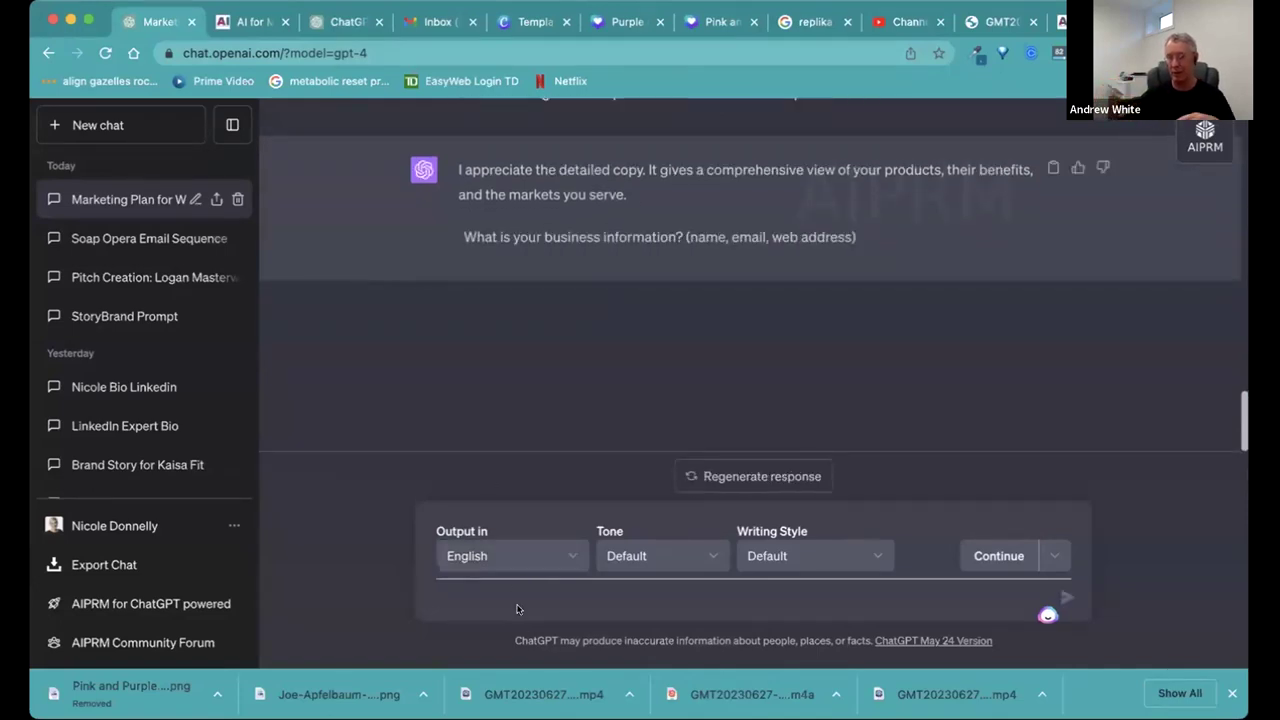
scroll(687, 249, up, 4)
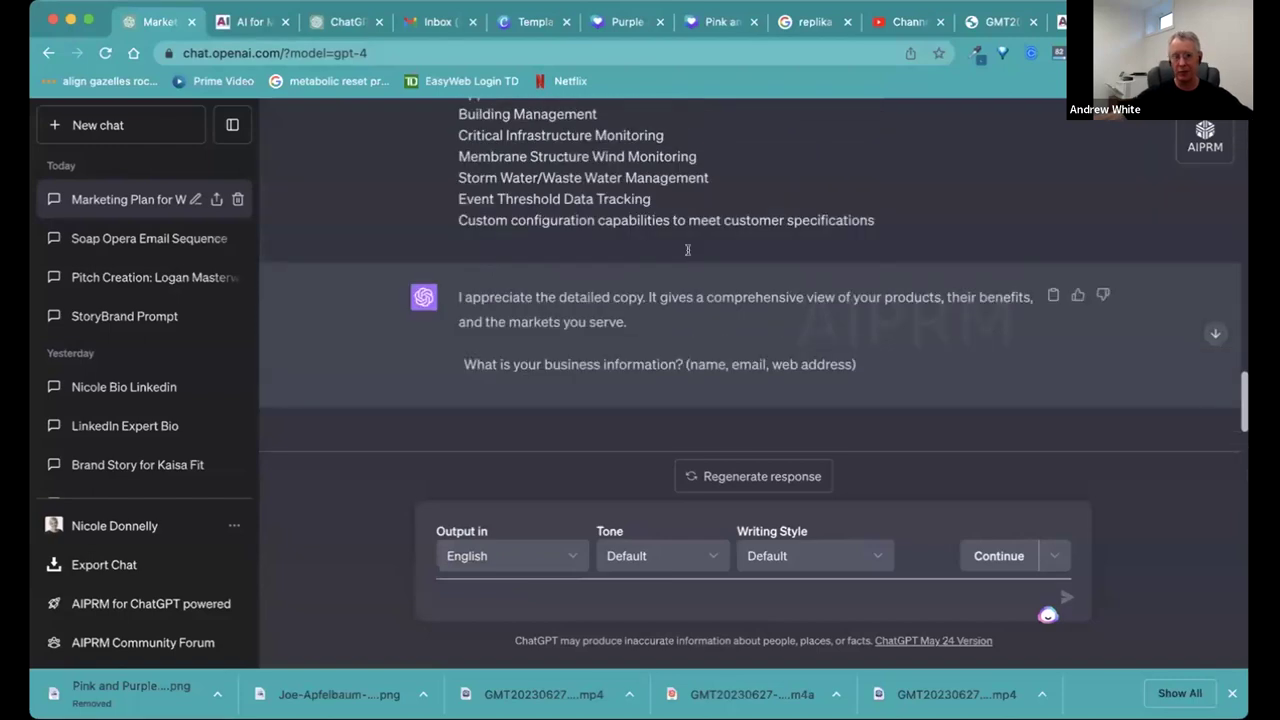
scroll(699, 237, down, 4)
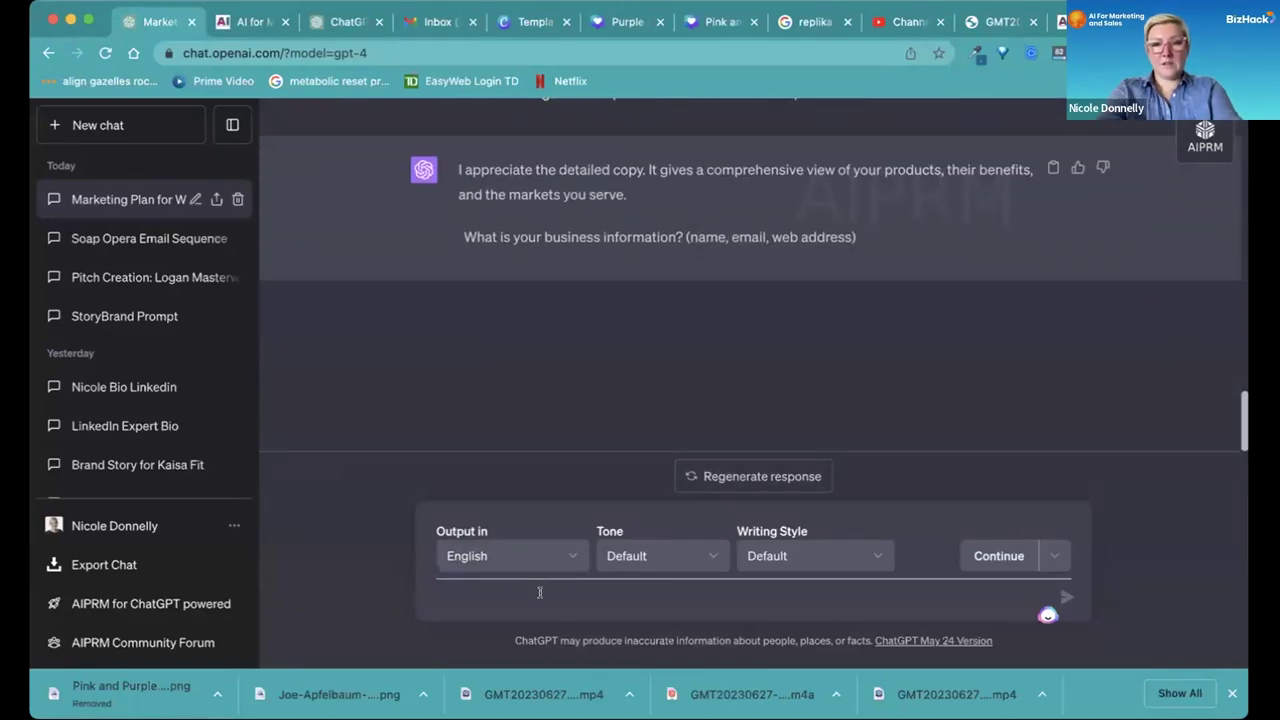
text(Comptus)
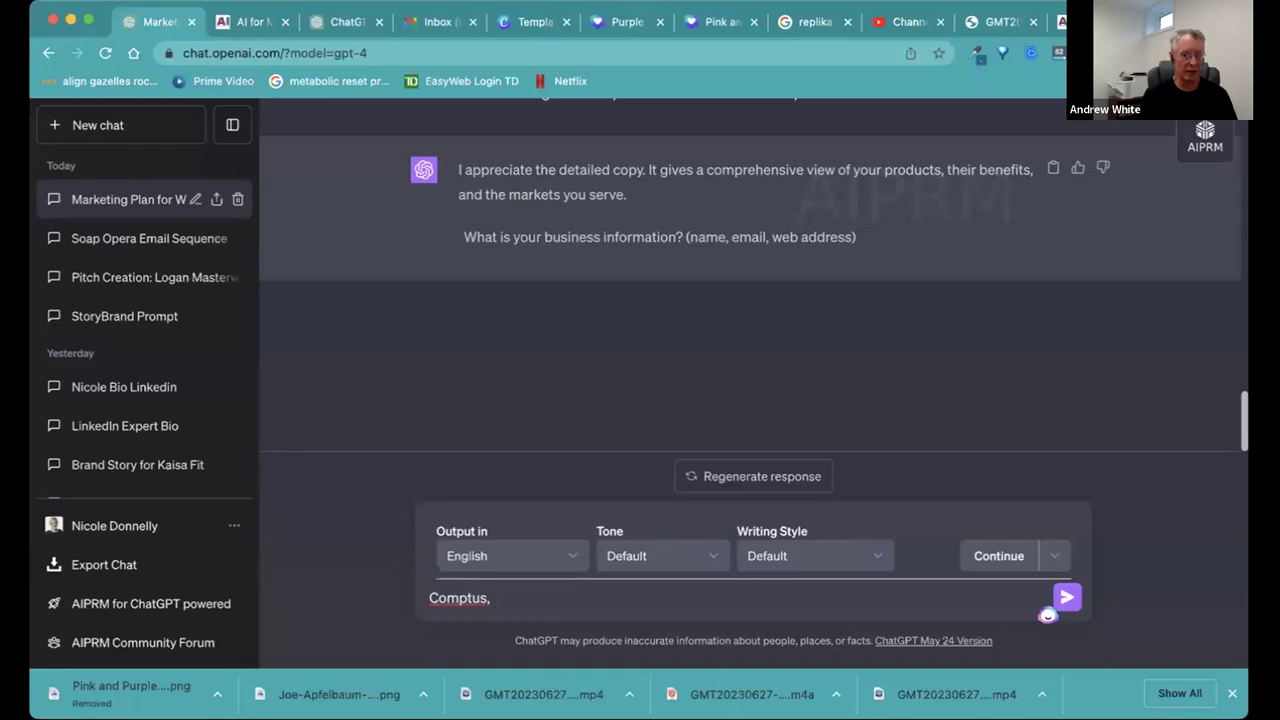
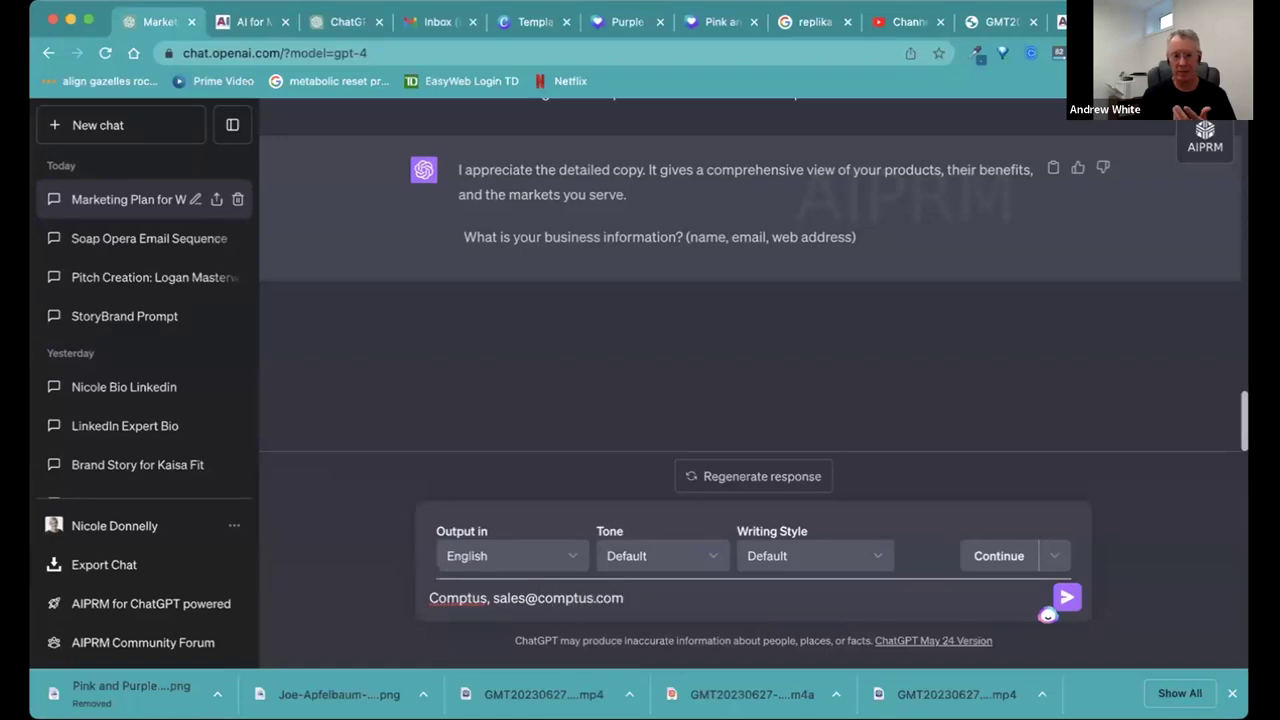
text(ww)
key(BackSpace)
key(BackSpace)
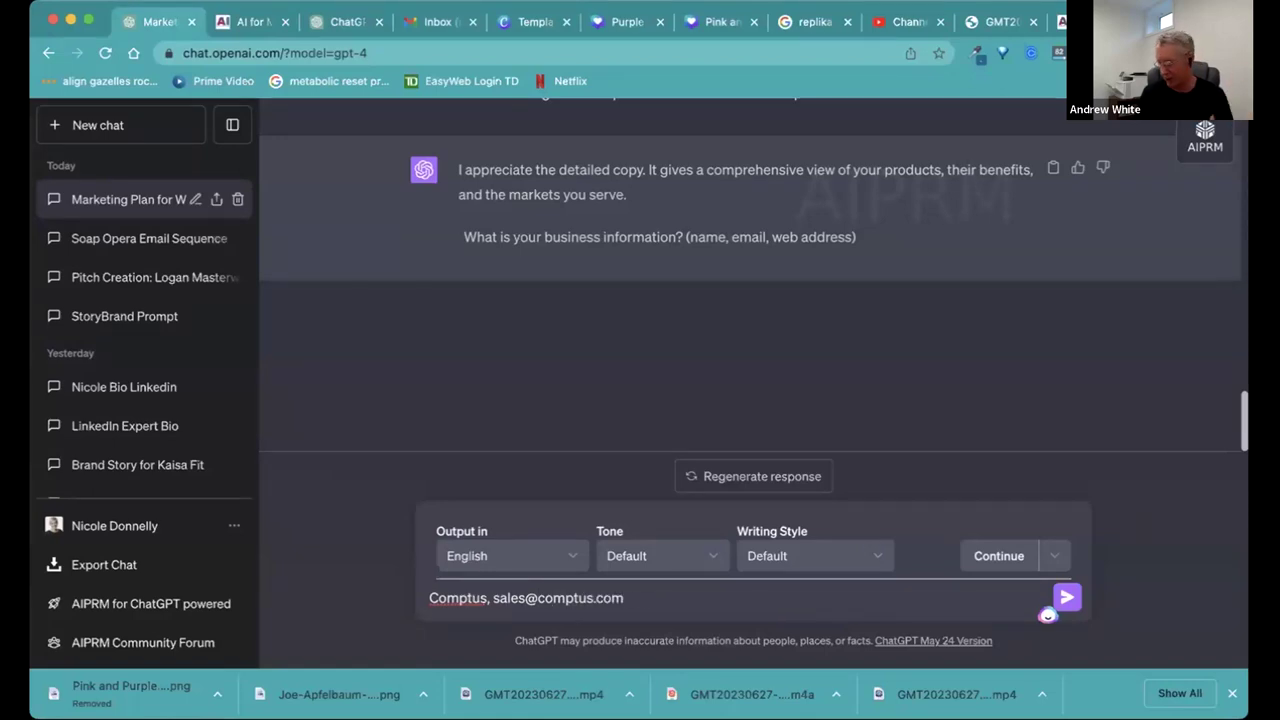
text(, www.com)
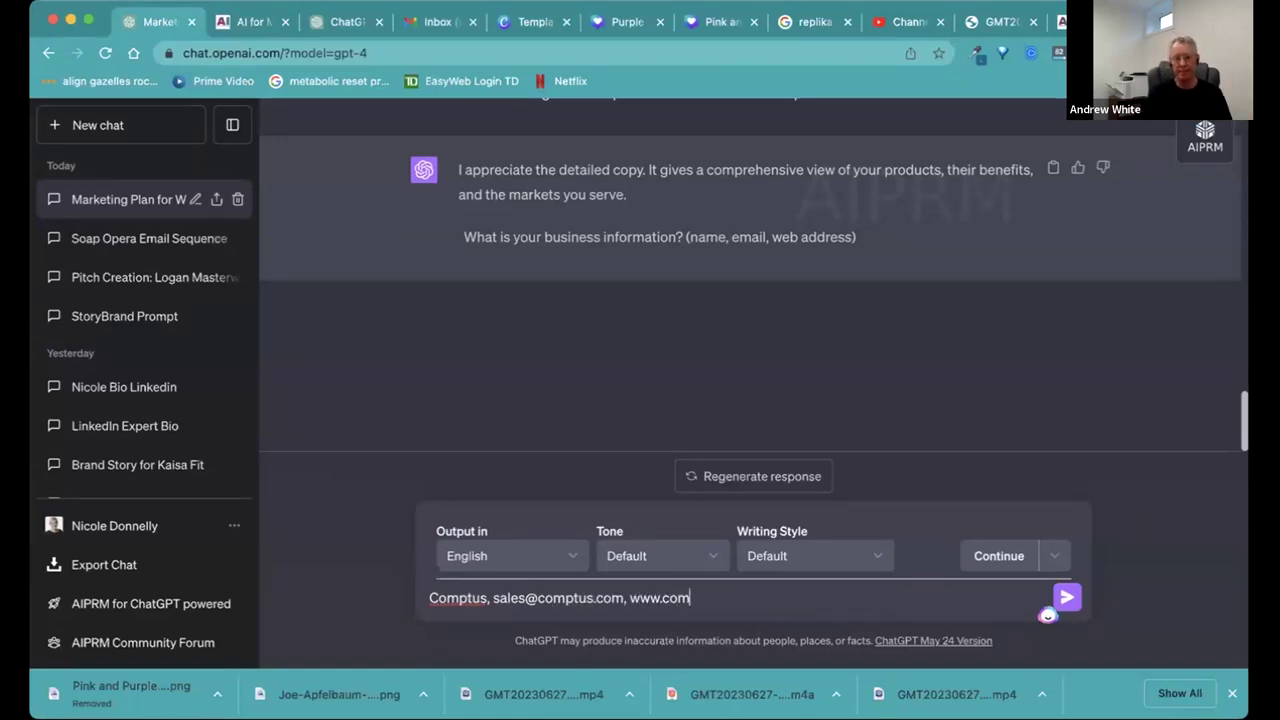
text(ptus.com)
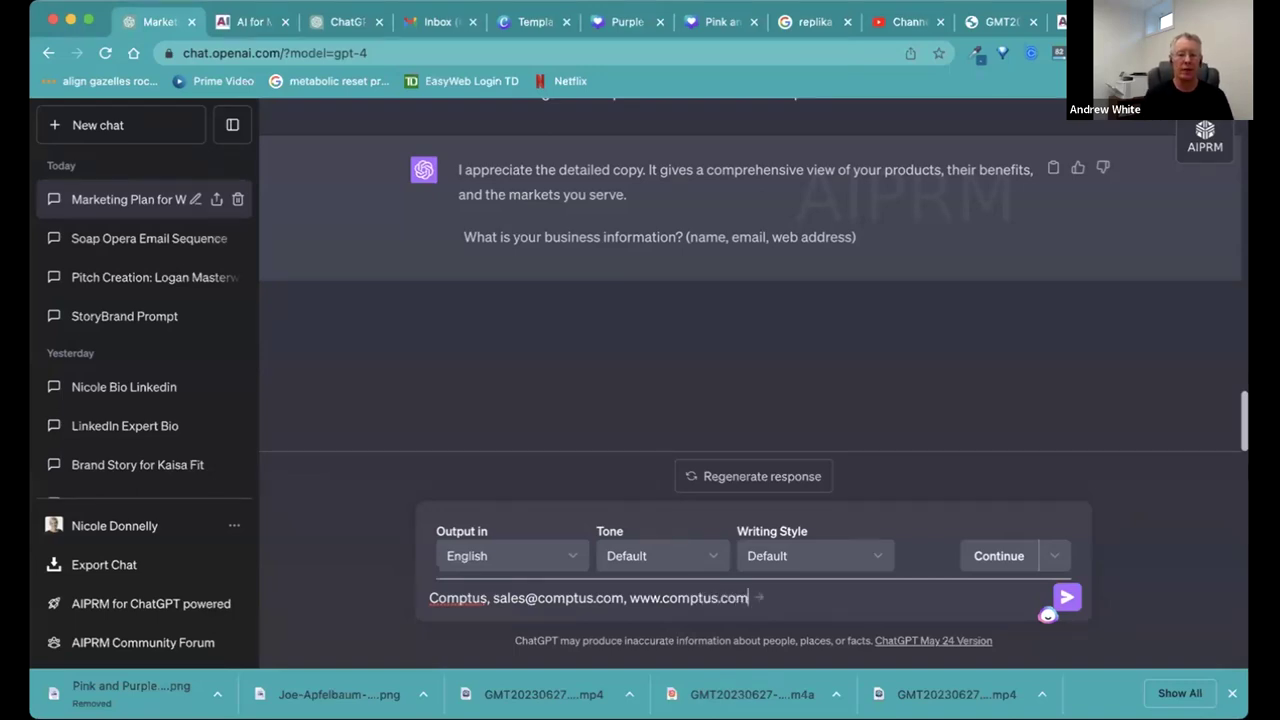
Send the Comptus details so GPT-4 writes the plan, ending with a Month 1–12 timeline.
key(Return)
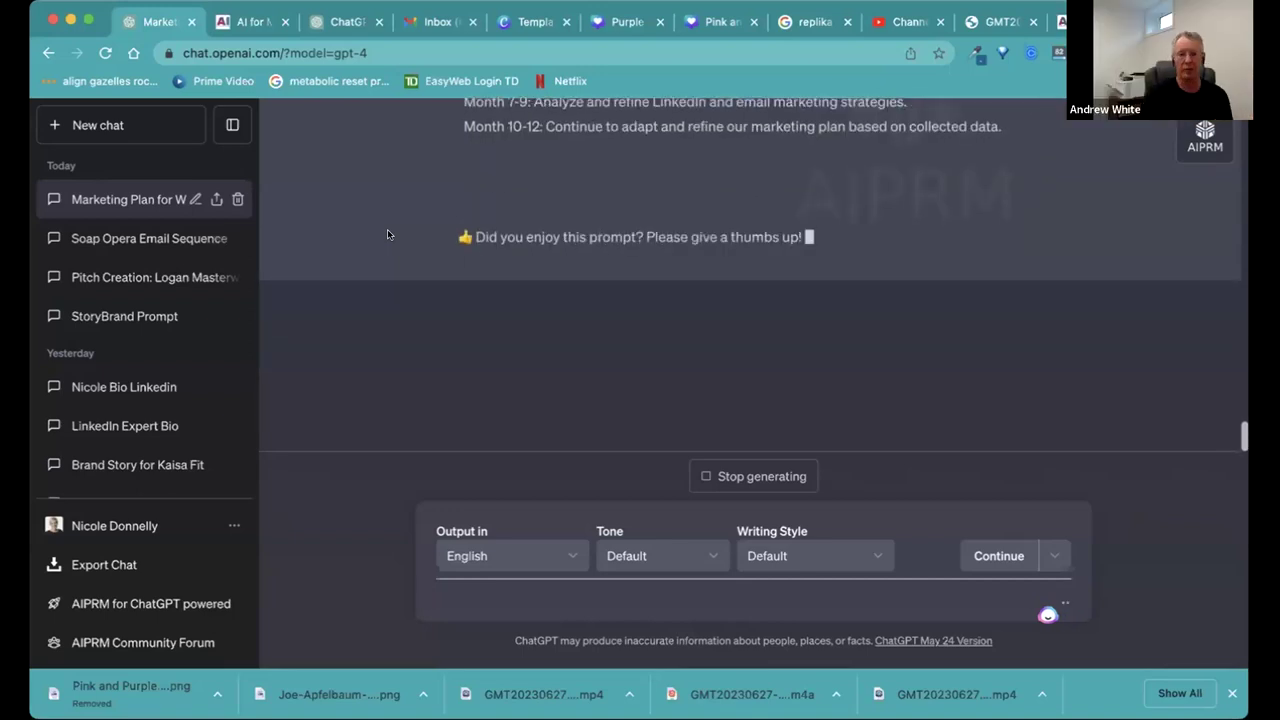
scroll(402, 203, up, 10)
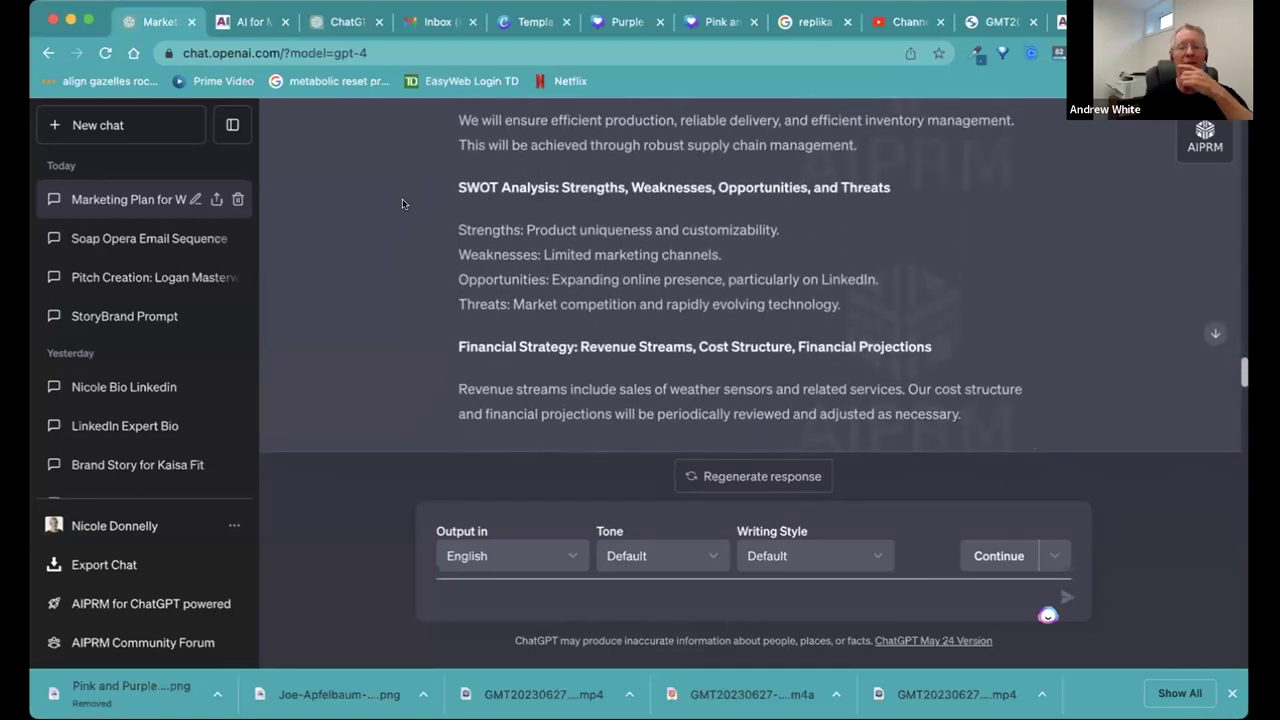
scroll(402, 203, up, 4)
scroll(402, 203, down, 4)
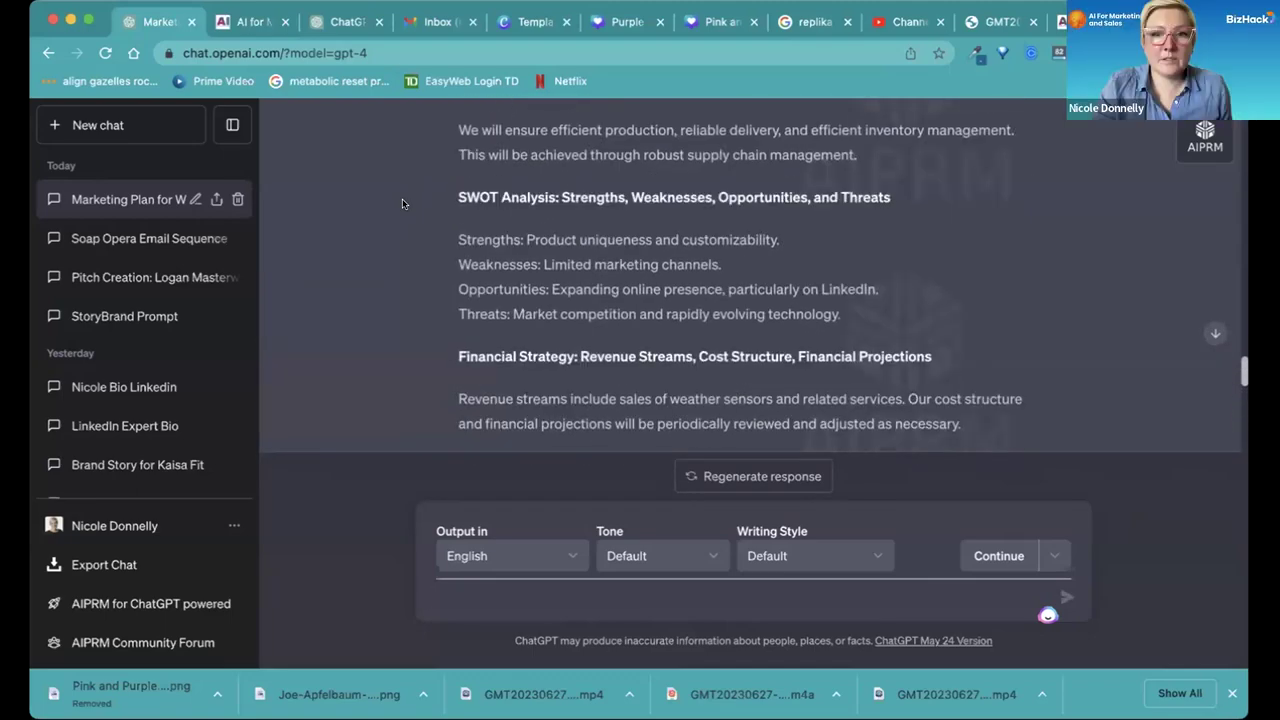
scroll(402, 203, down, 8)
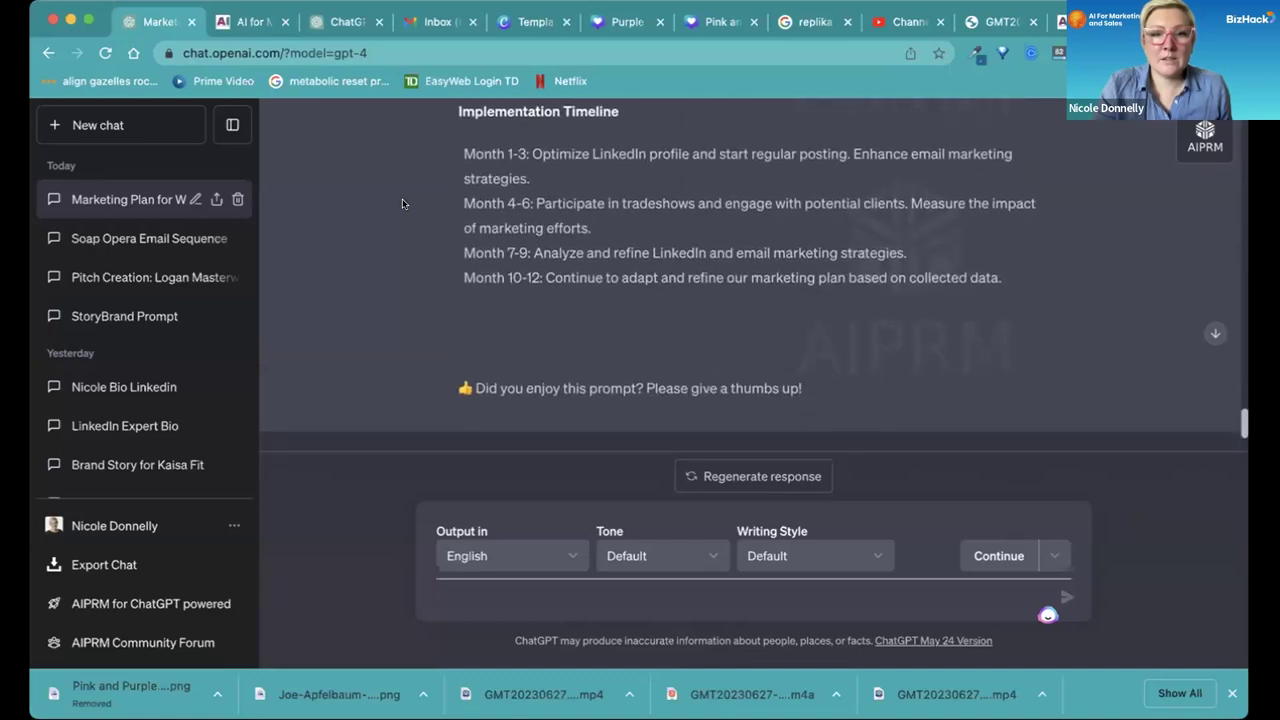
scroll(402, 203, up, 10)
scroll(402, 203, up, 6)
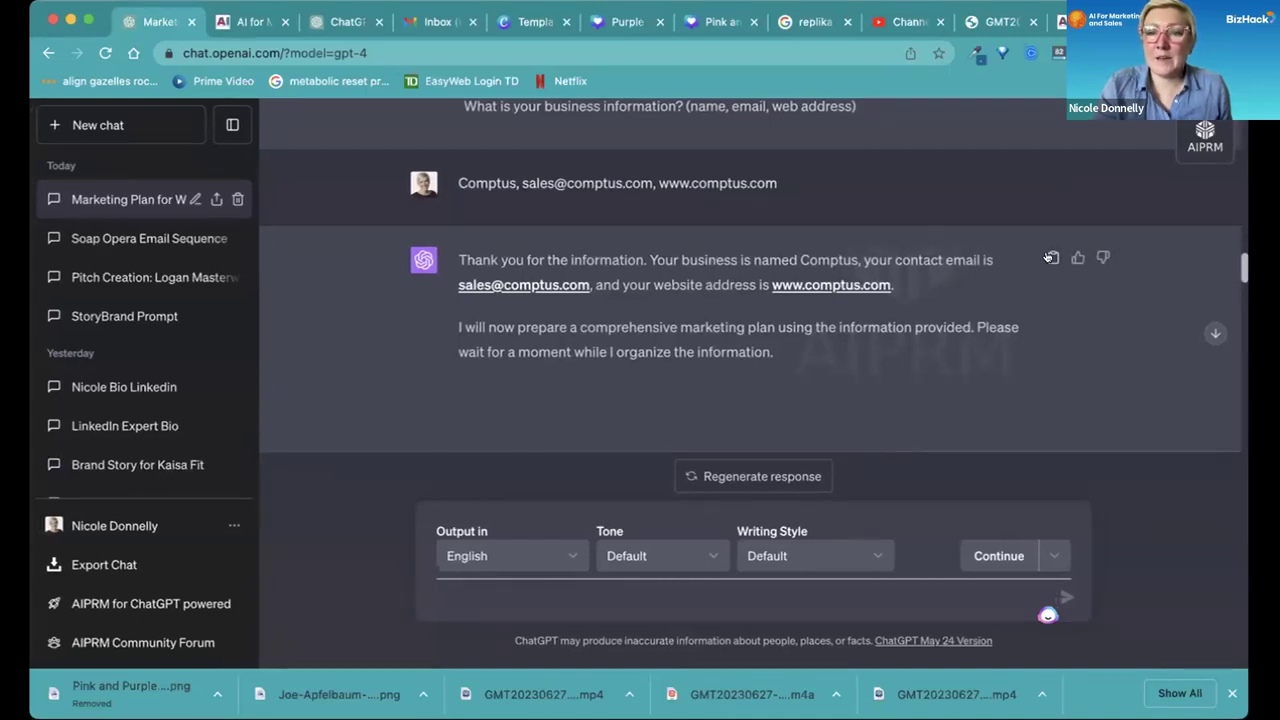
Create and copy a shareable link to the Comptus marketing-plan chat.
click(211, 202)
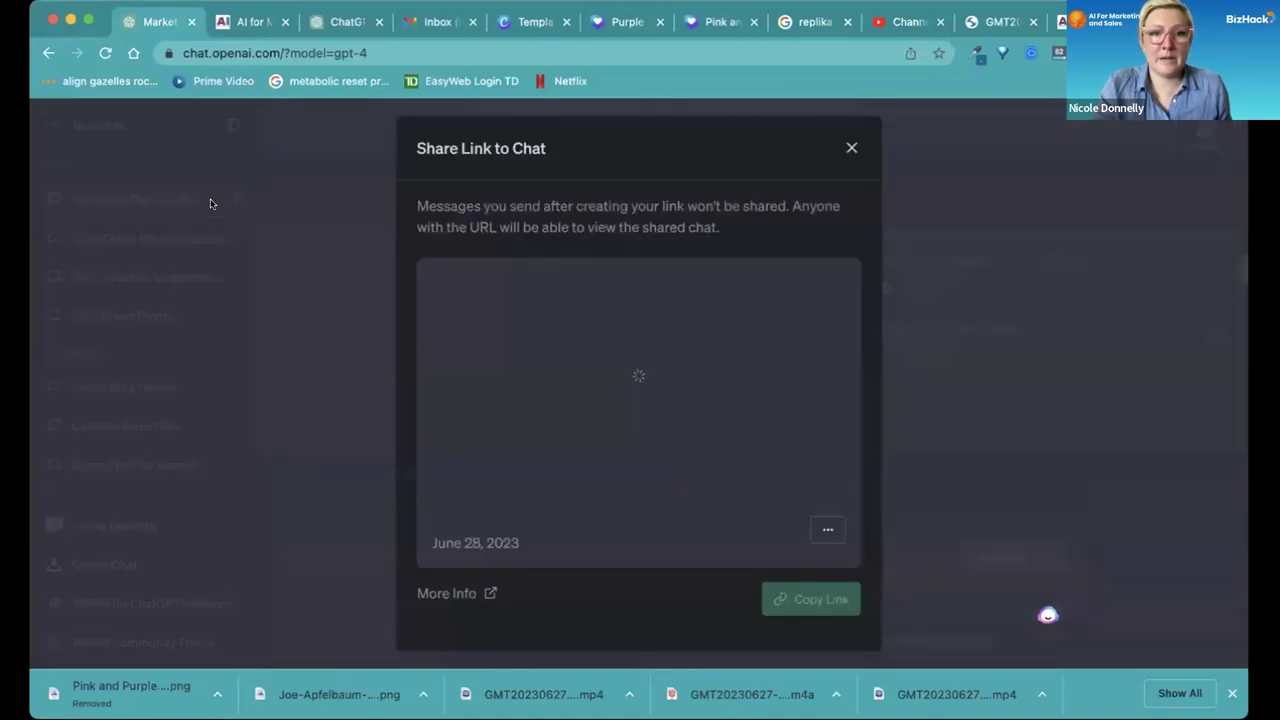
click(790, 598)
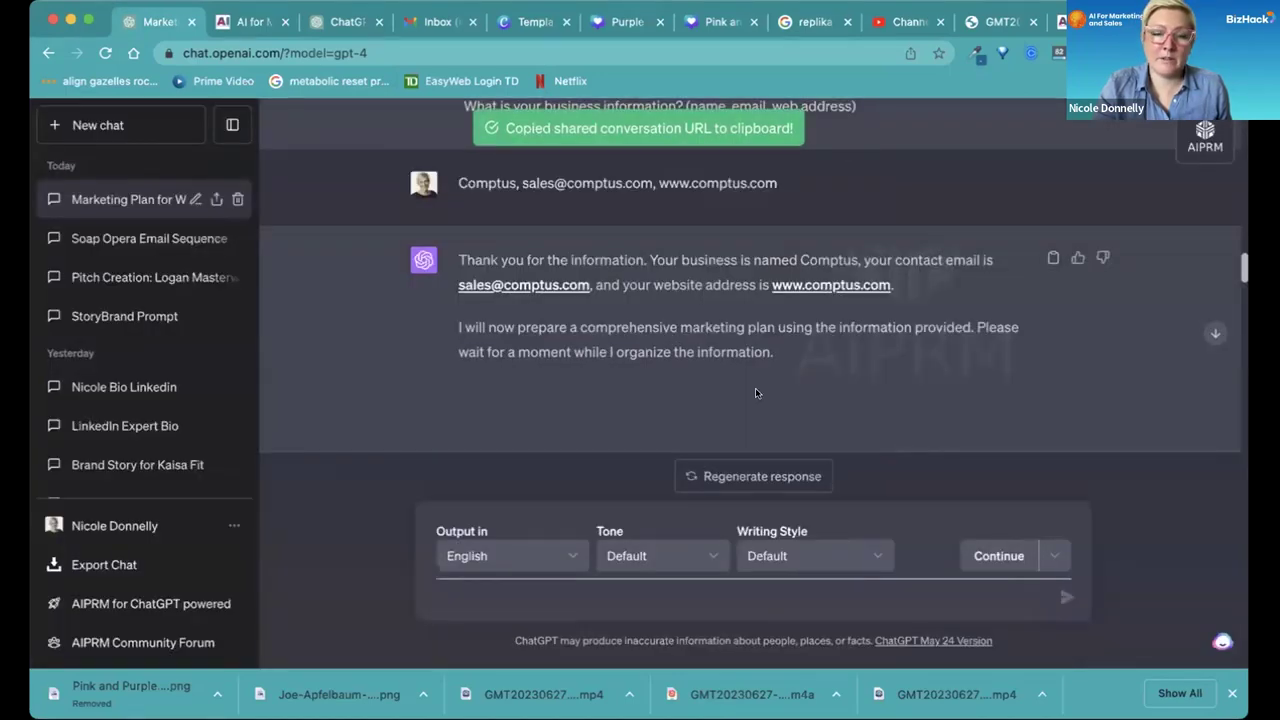
scroll(756, 393, down, 10)
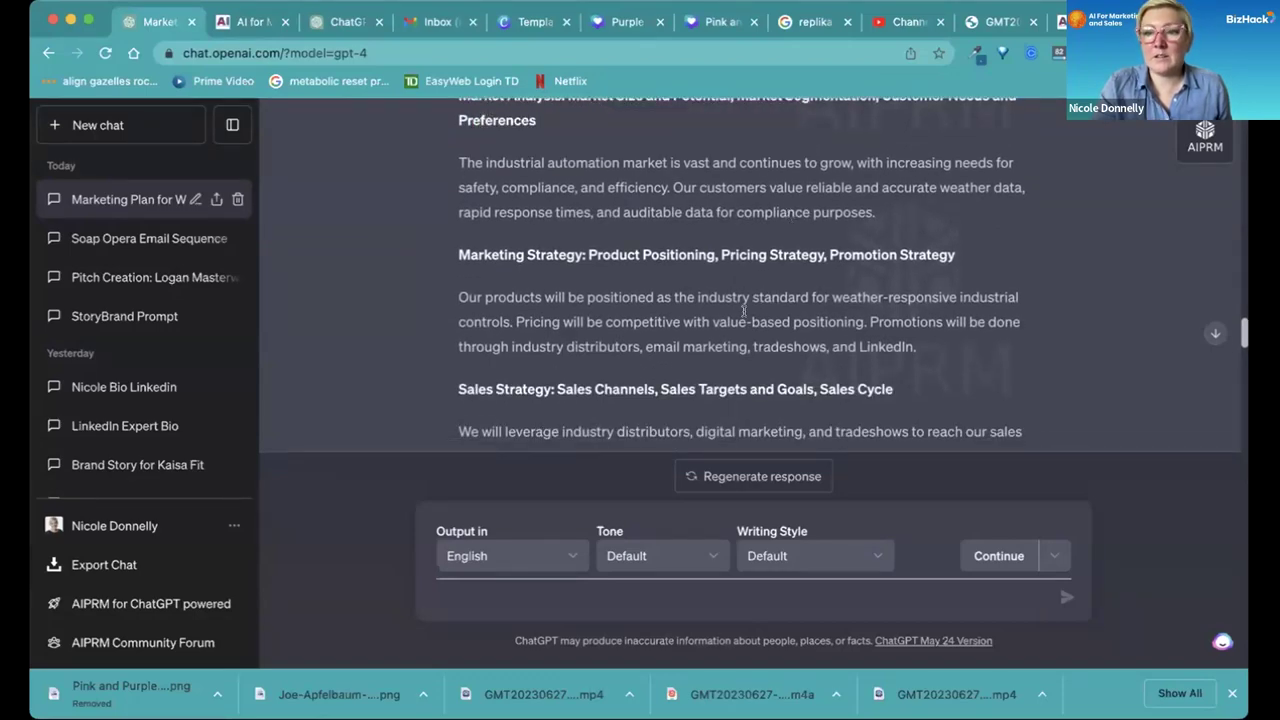
scroll(743, 311, down, 10)
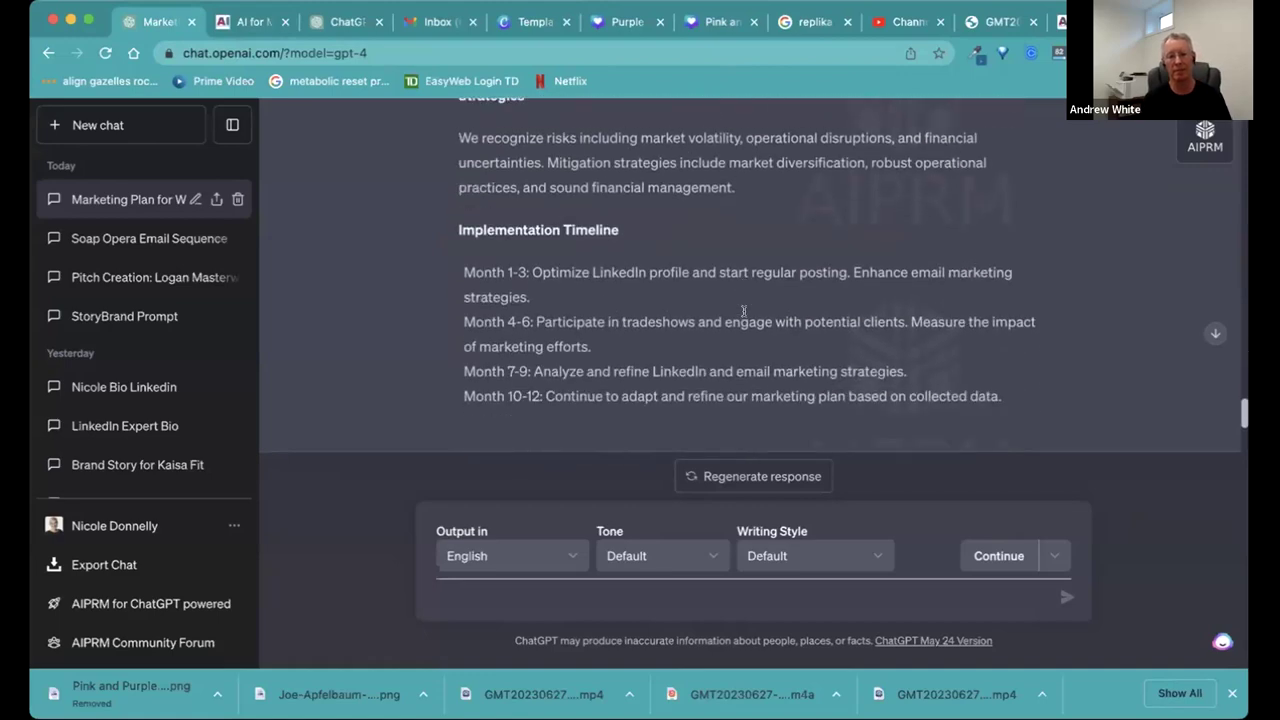
scroll(743, 311, down, 3)
scroll(743, 311, up, 5)
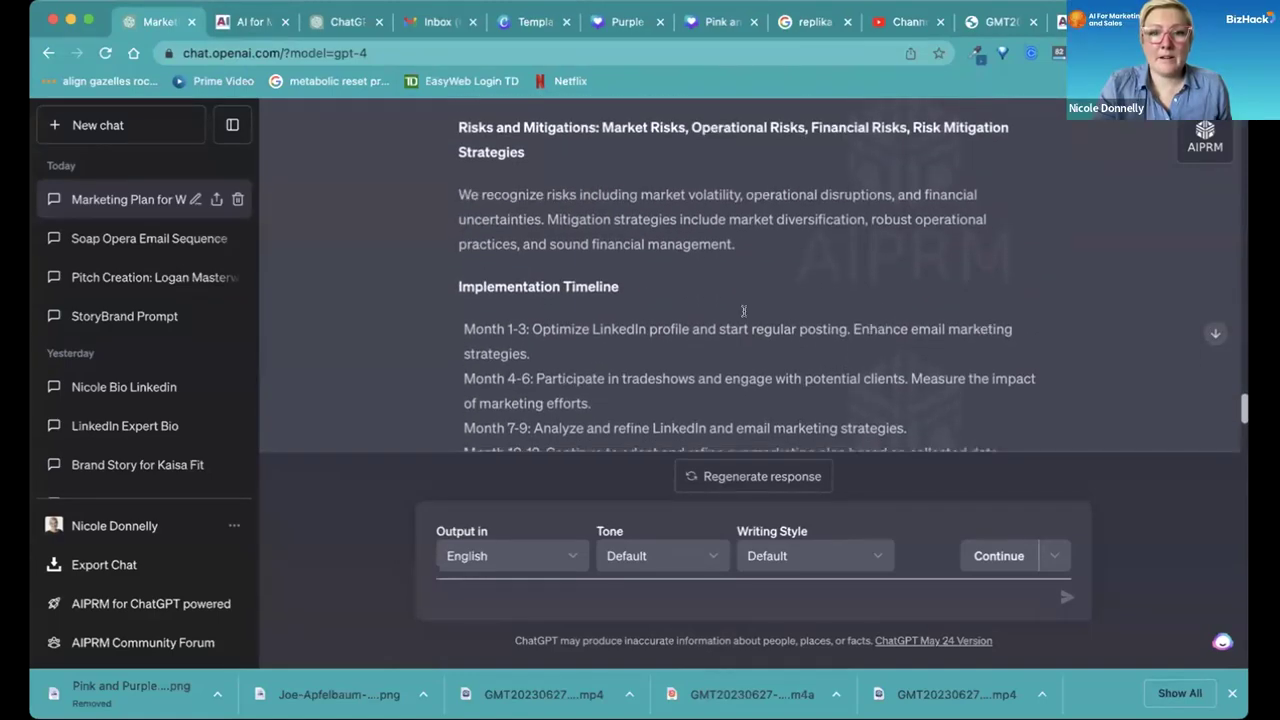
scroll(743, 311, down, 1)
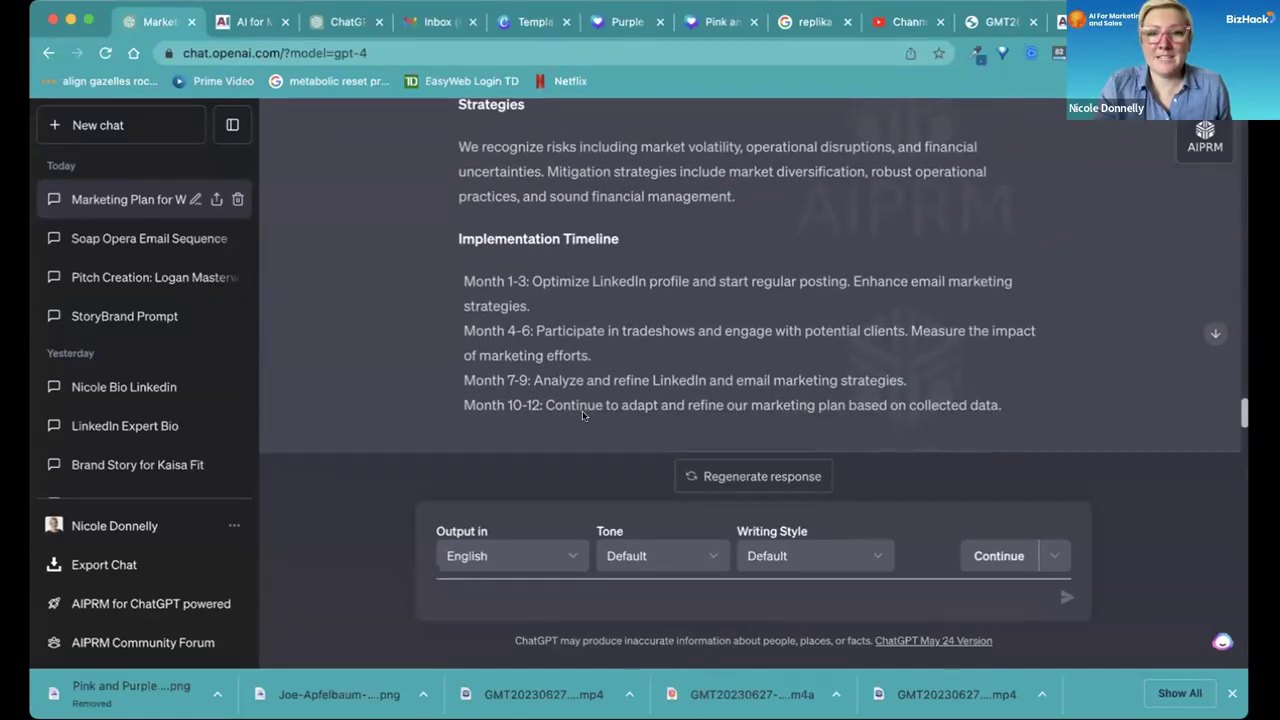